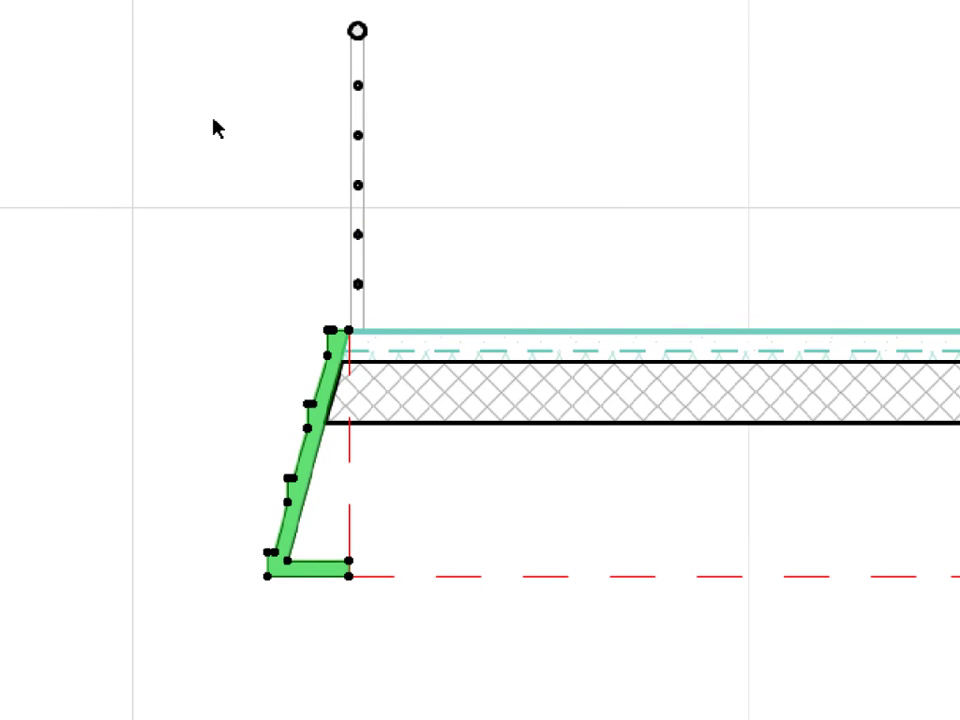
Step: Review the selected fill's Teamwork commands, open the reflected ceiling plan view, and enter the login password
right_click(205, 120)
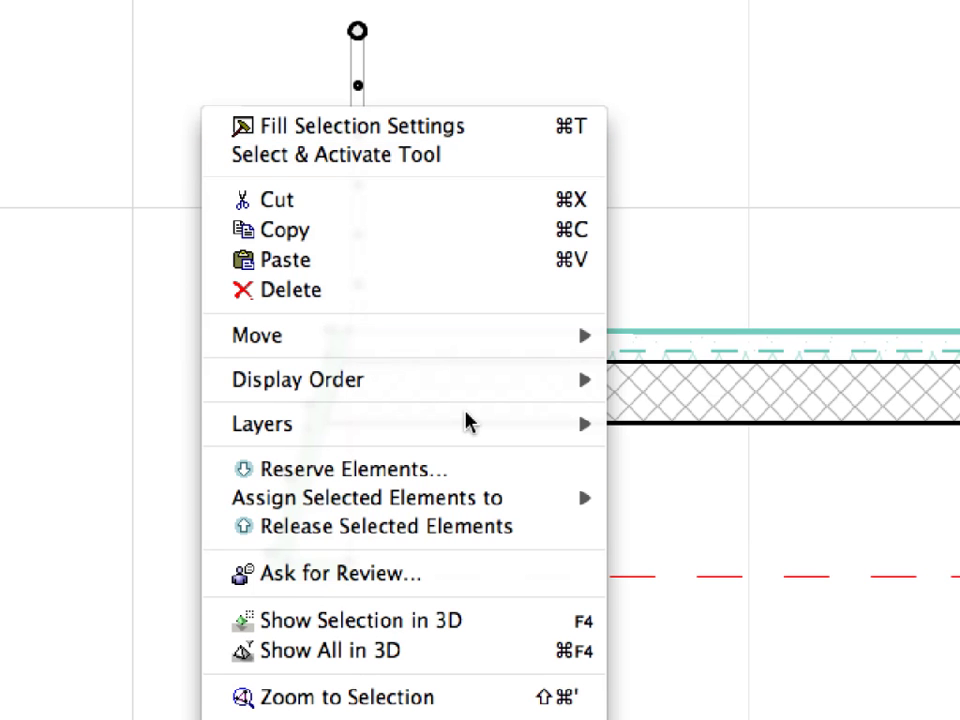
mouse_move(497, 501)
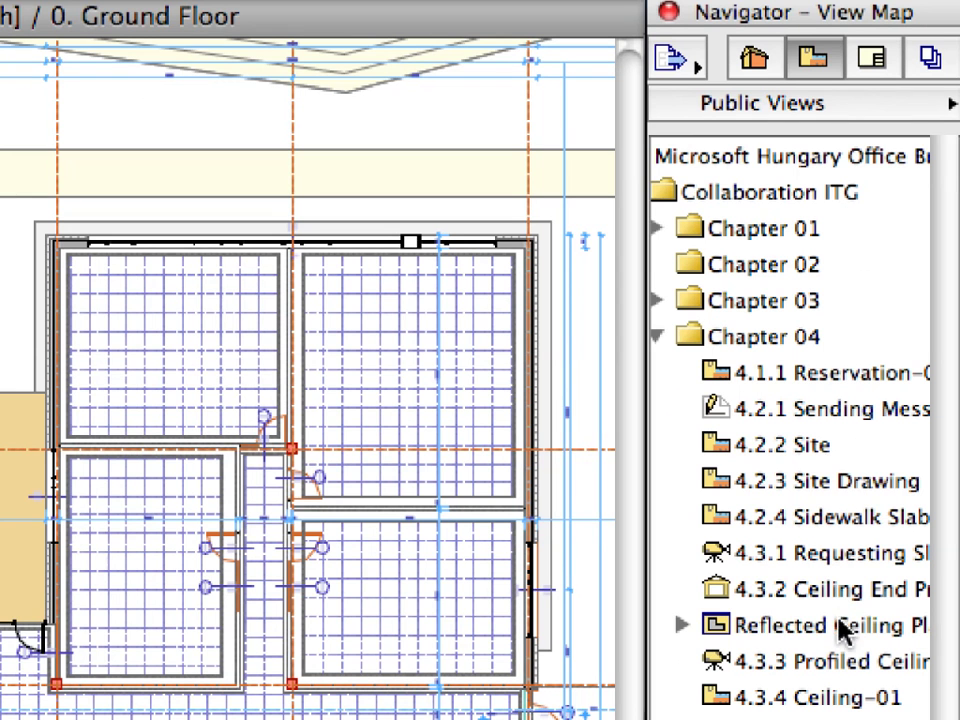
left_click(840, 626)
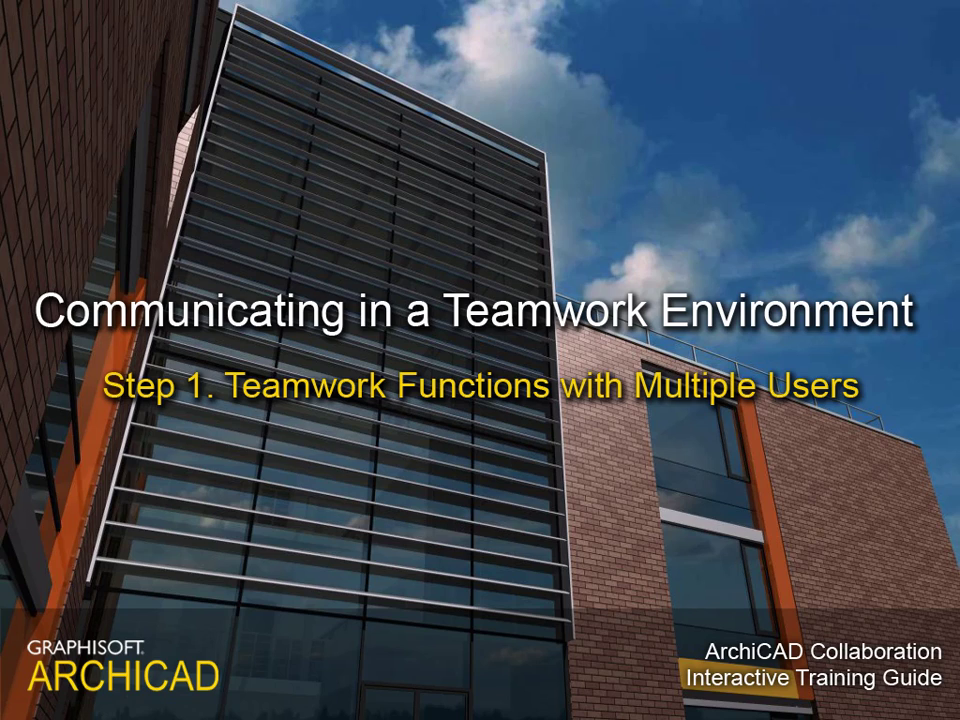
type("********")
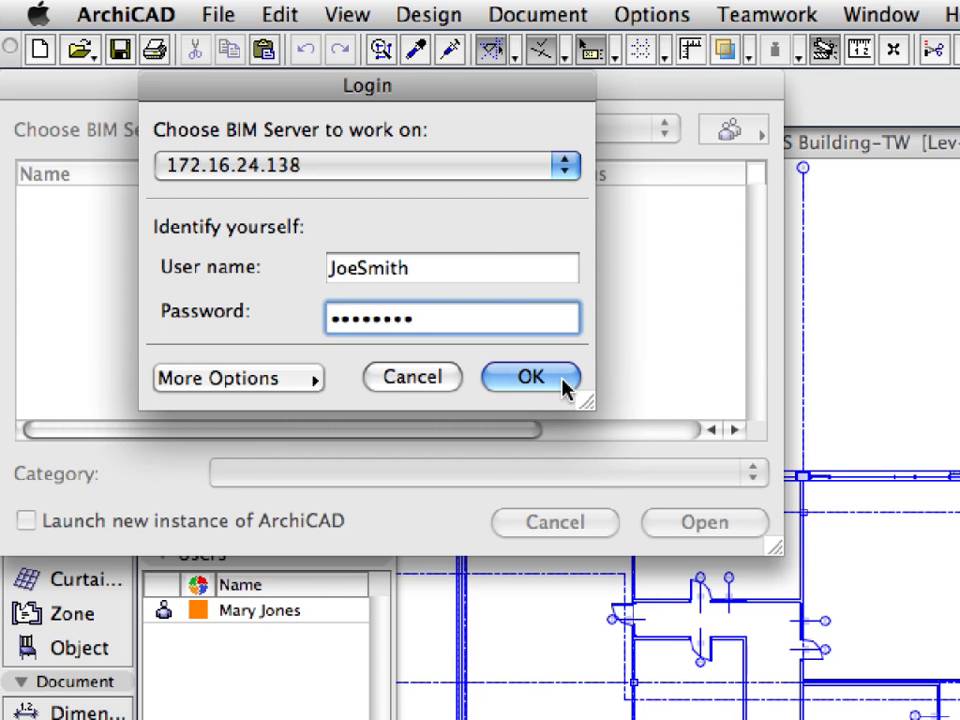
Step: Log in, join MS Building-TW, suppress the welcome notice, and switch from Work Offline to online
left_click(565, 388)
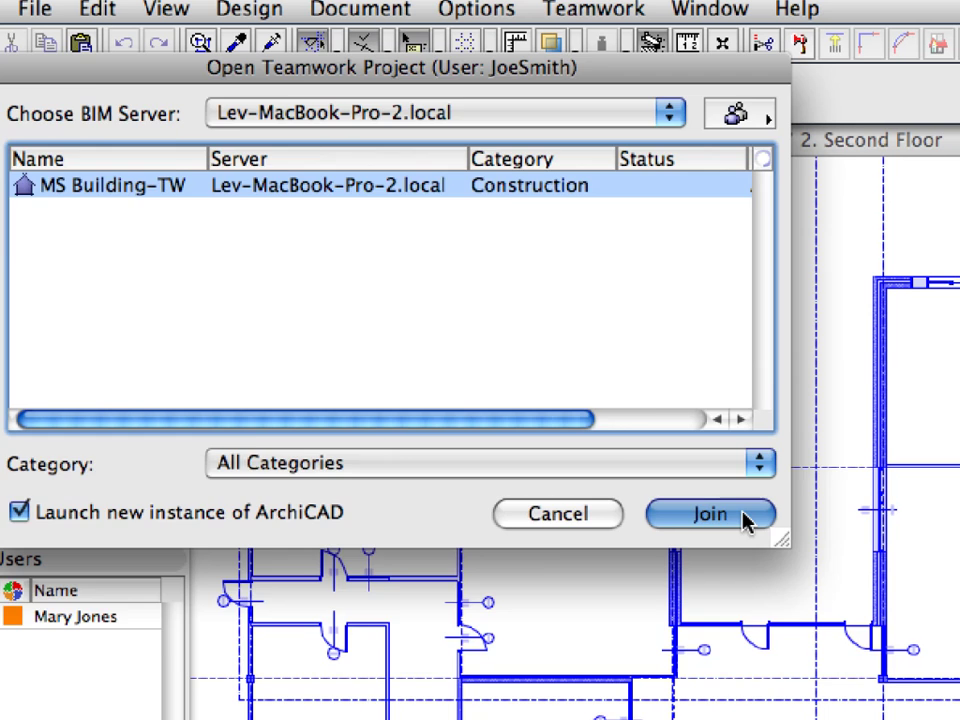
left_click(746, 521)
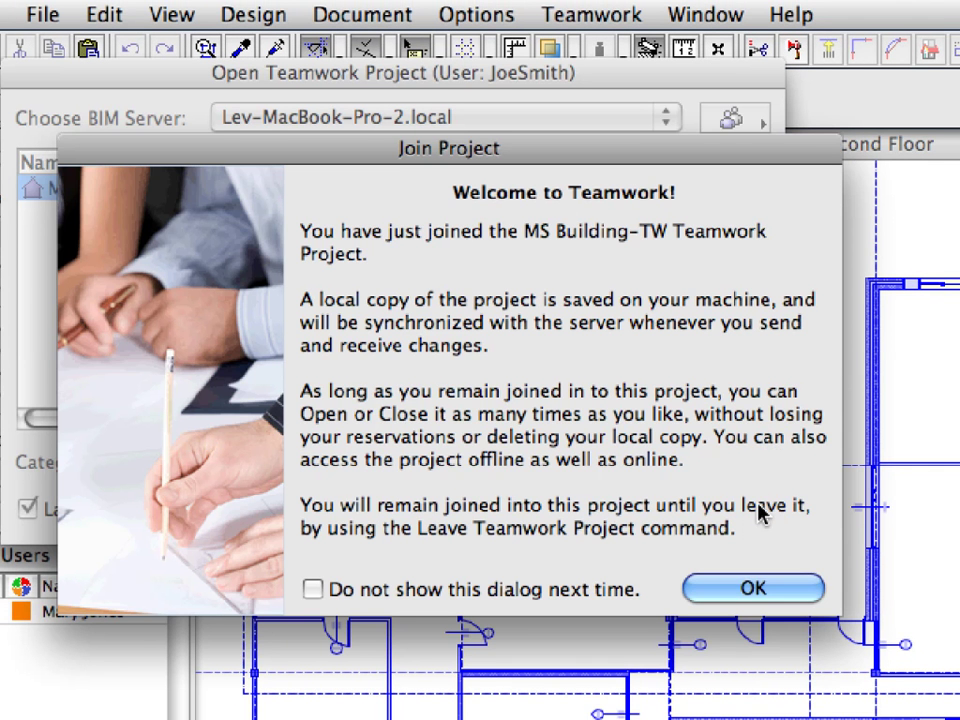
left_click(313, 590)
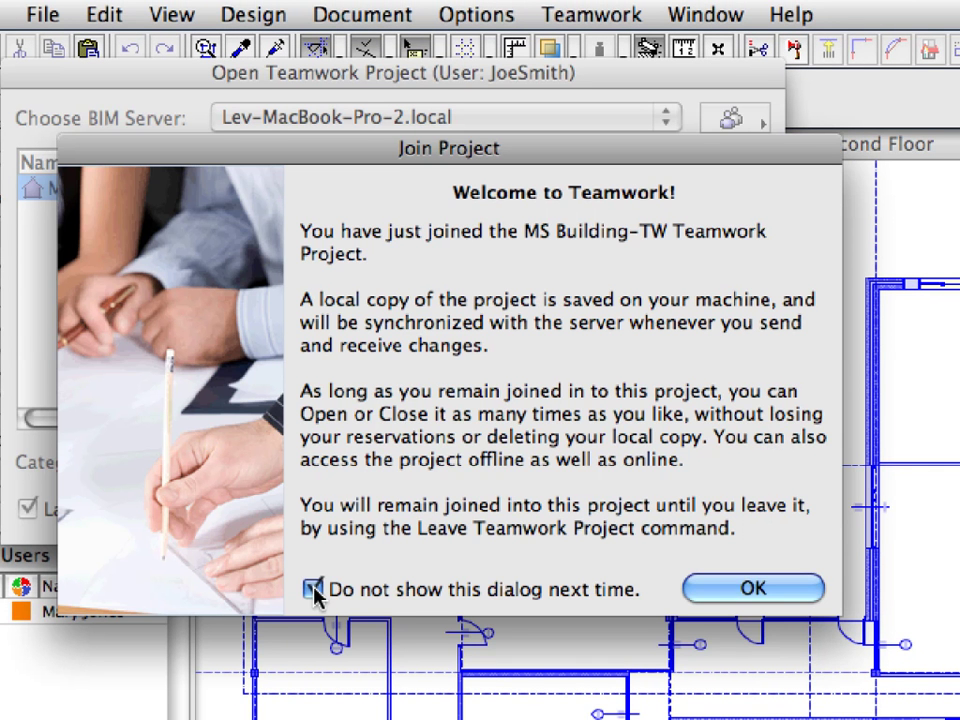
left_click(812, 590)
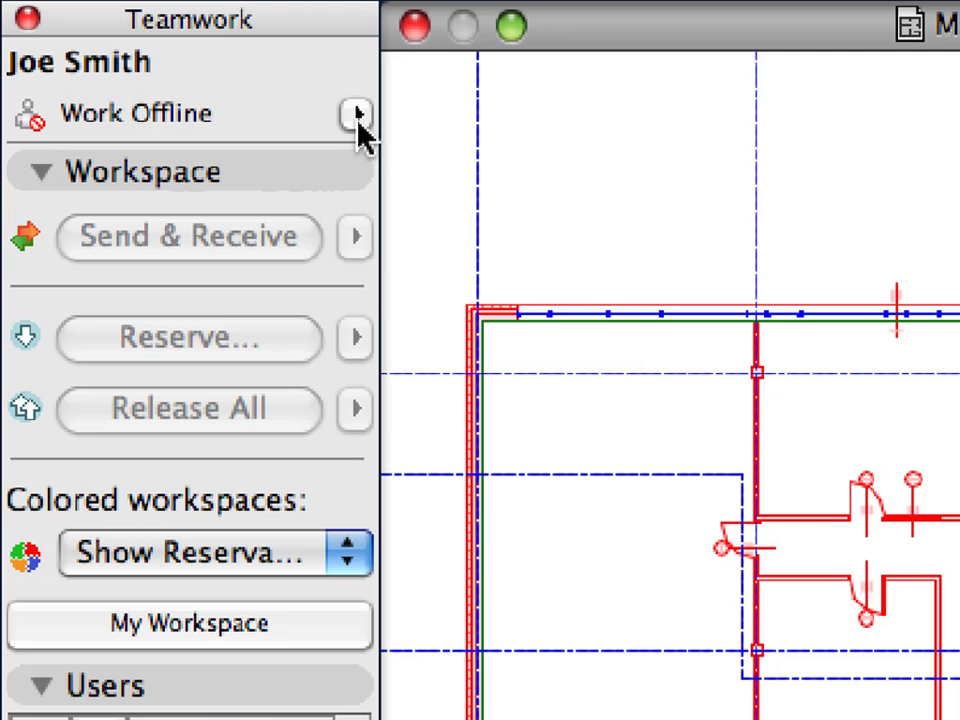
left_click(300, 93)
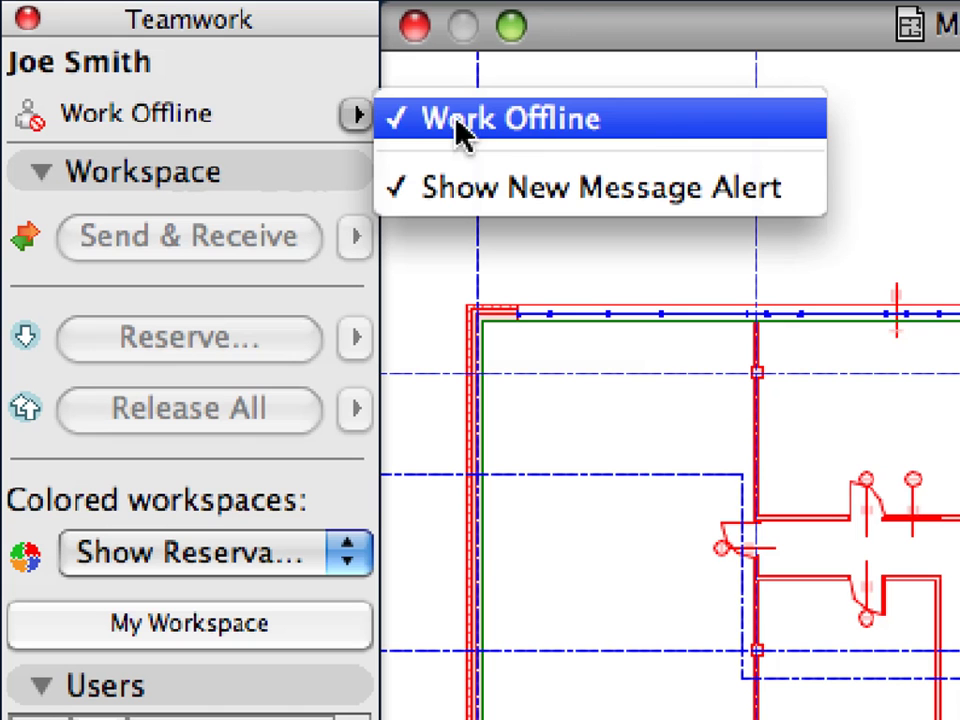
left_click(686, 133)
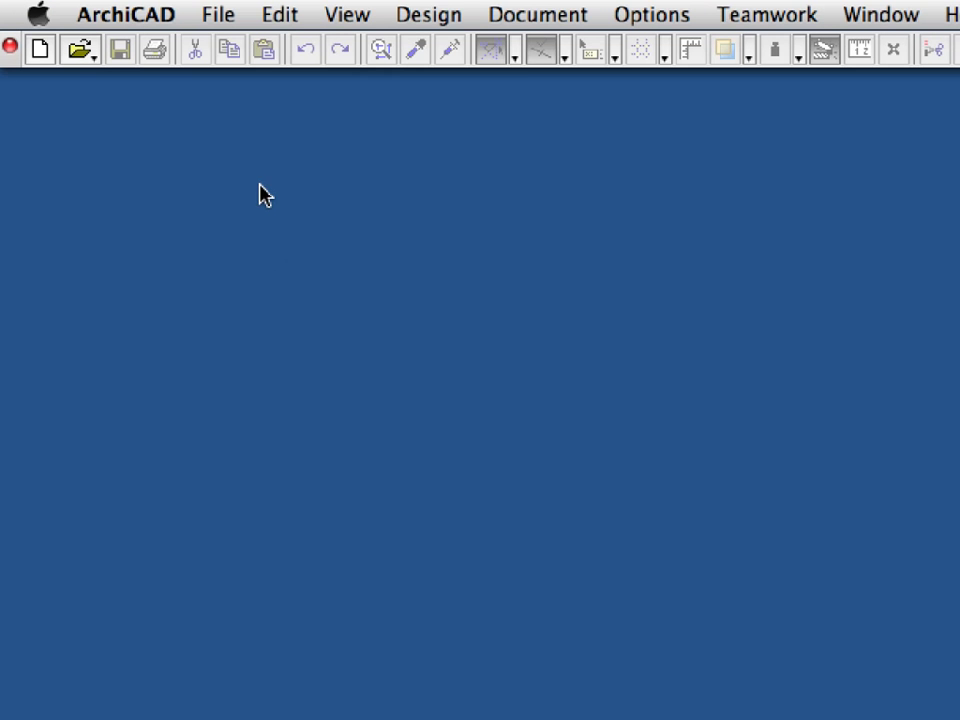
Step: Reopen MS Building-TW from the recent projects list and set Colored workspaces to Show Reservation by Users
left_click(222, 15)
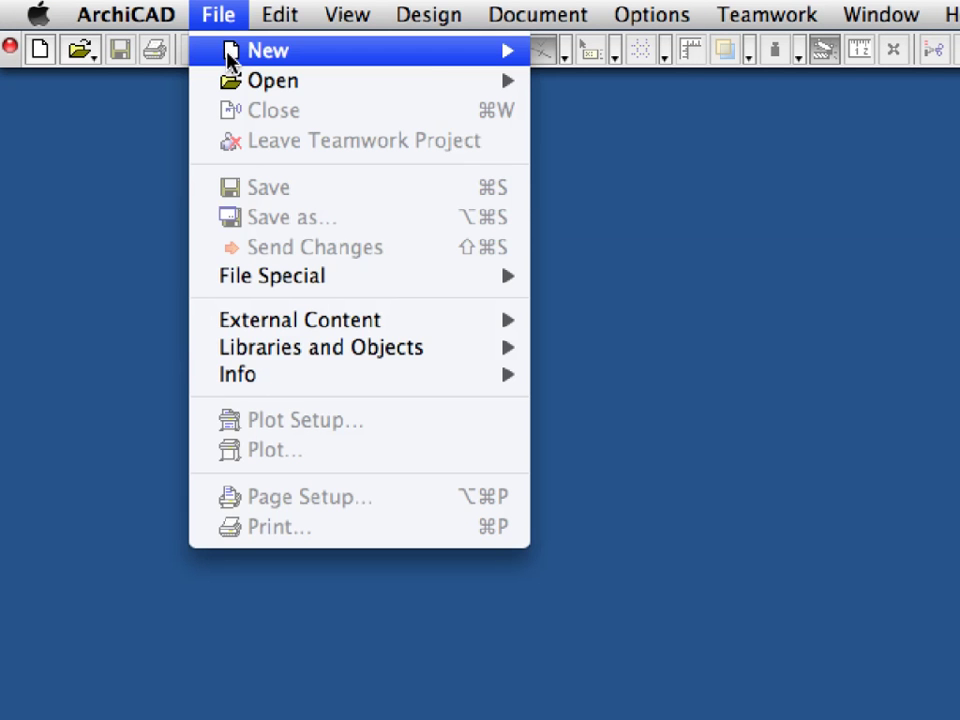
mouse_move(227, 81)
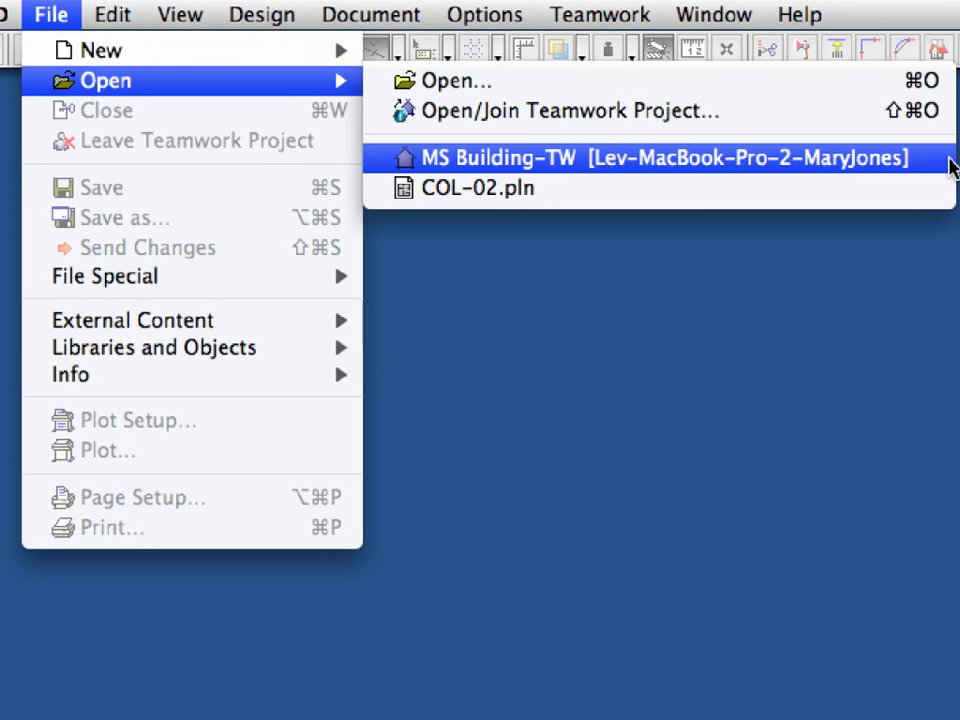
left_click(950, 160)
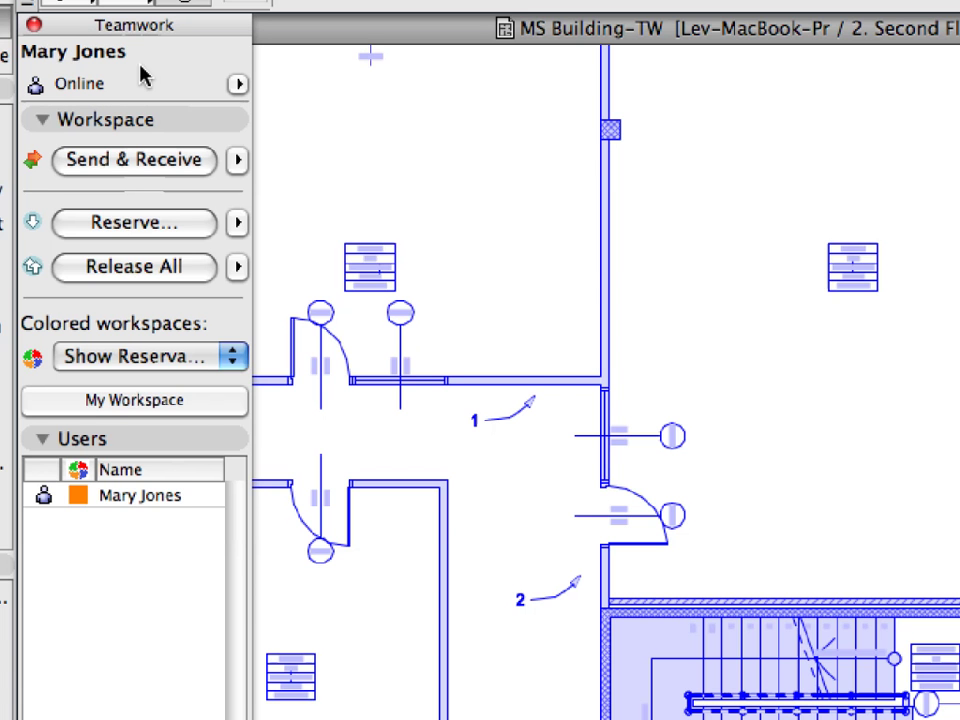
left_click(234, 356)
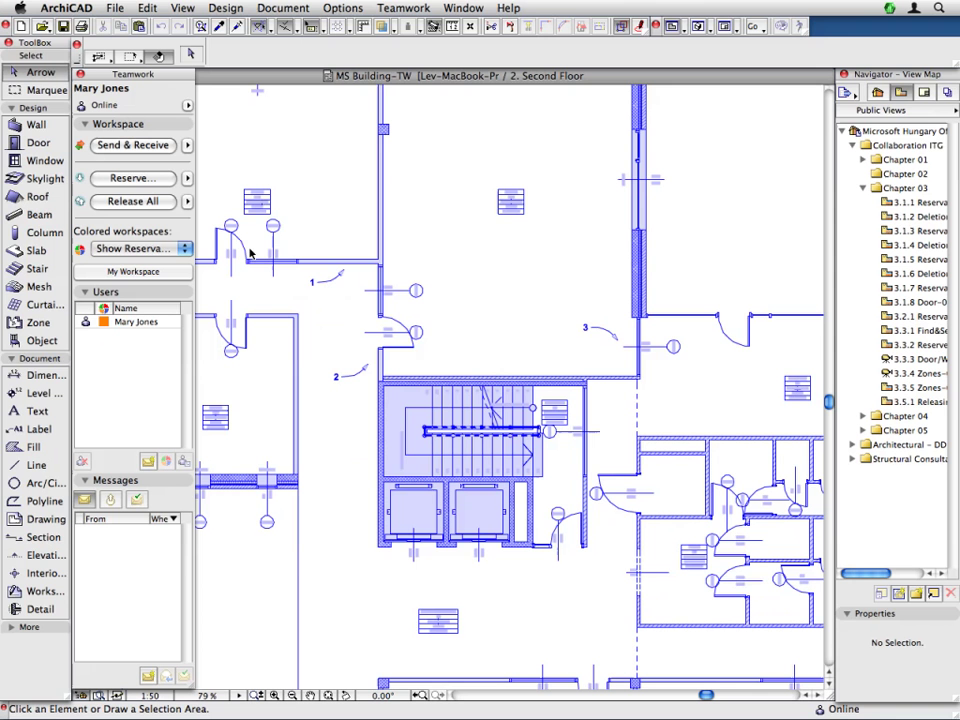
left_click(347, 362)
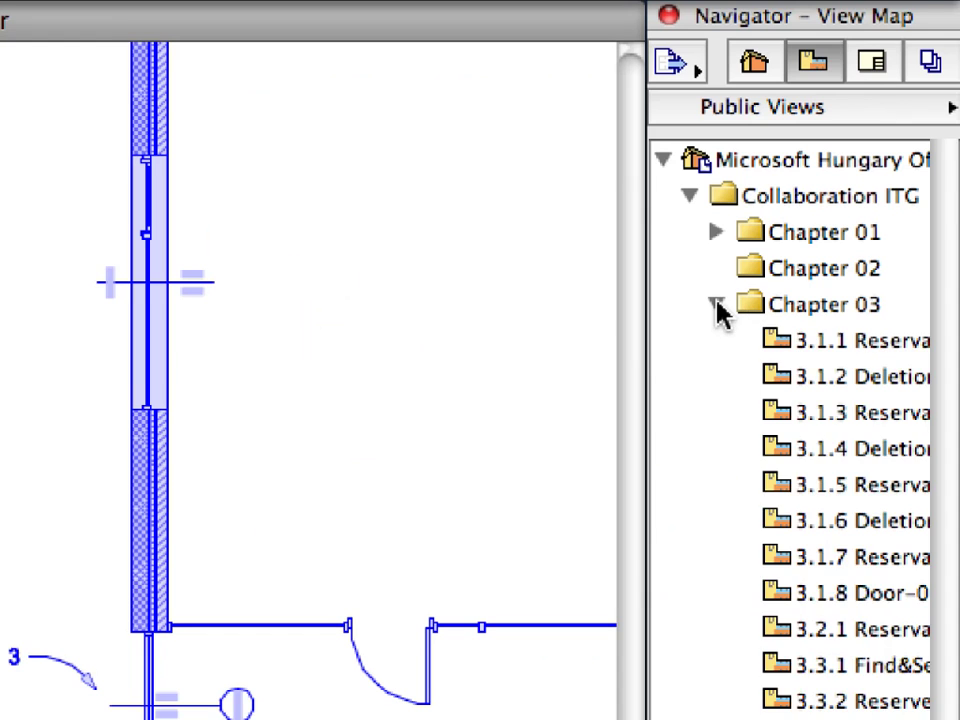
Step: Collapse Chapter 03, expand Chapter 04 and open the 4.1.1 Reservation-01 Second Floor view
left_click(864, 188)
left_click(864, 201)
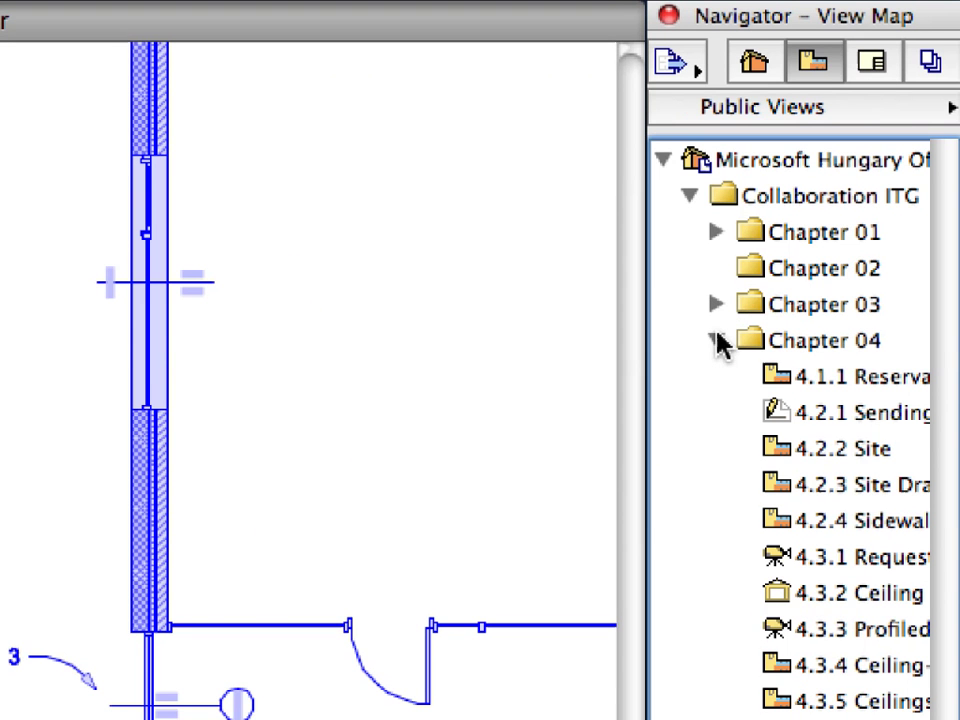
left_click(778, 380)
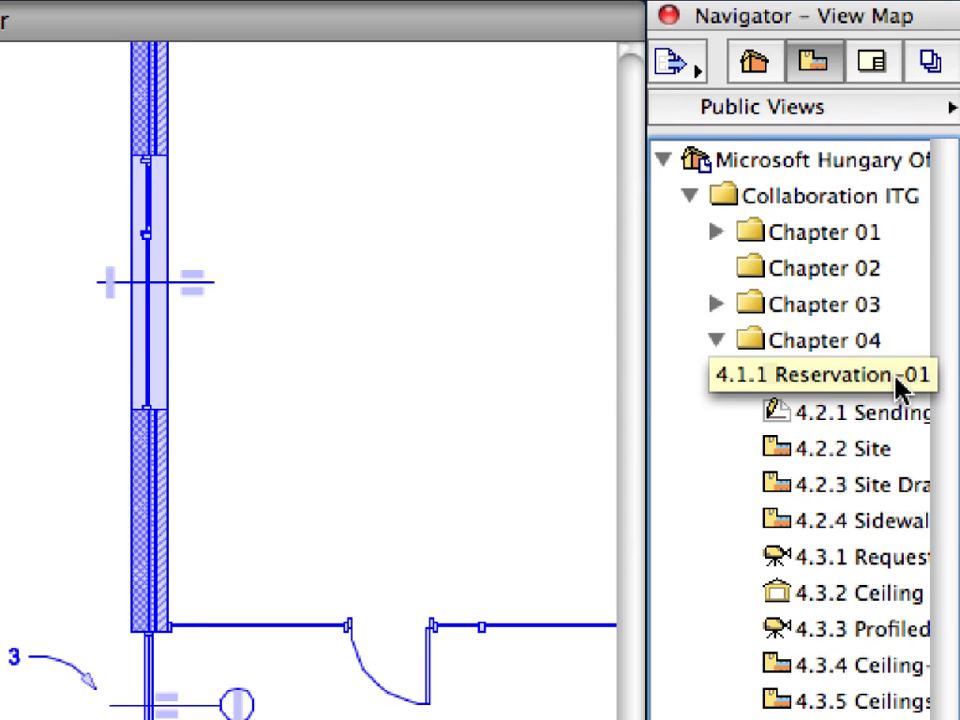
double_click(900, 388)
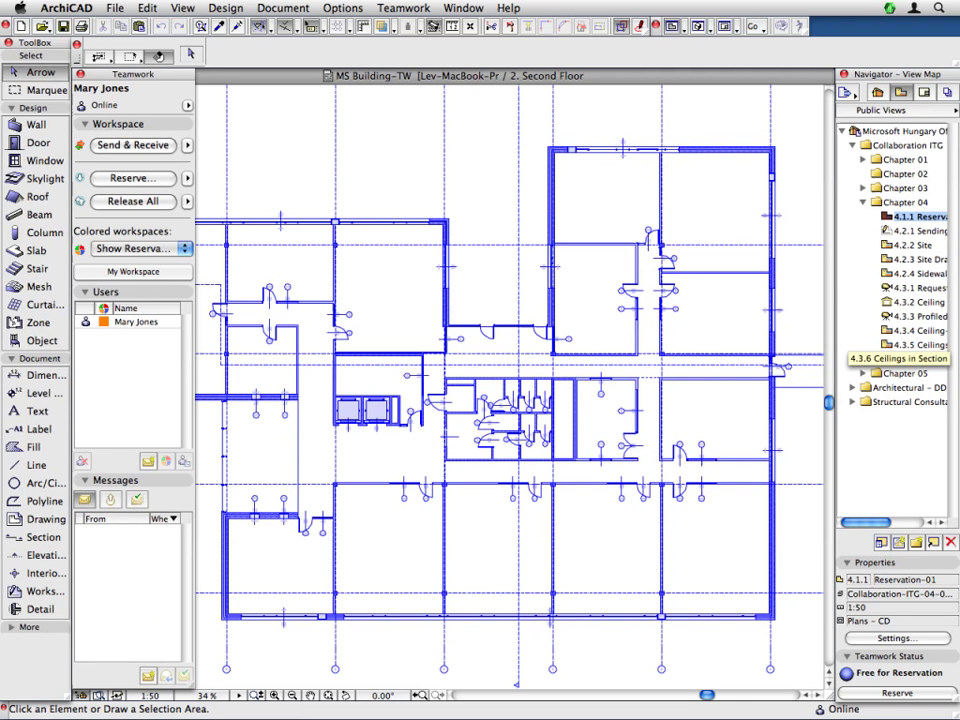
left_click_drag(868, 522, 886, 523)
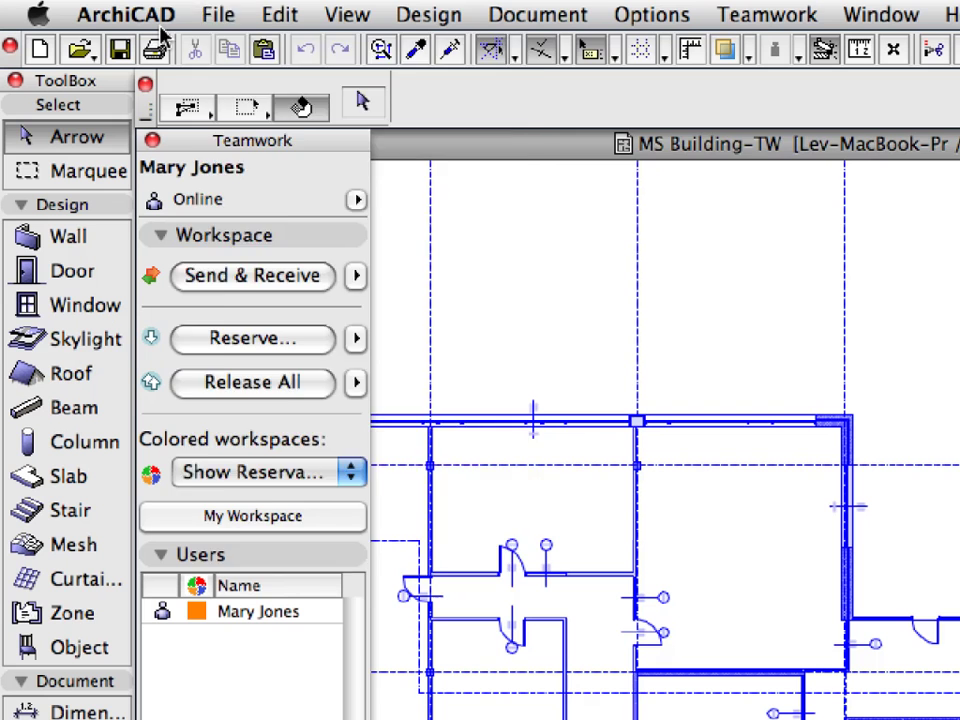
left_click(114, 8)
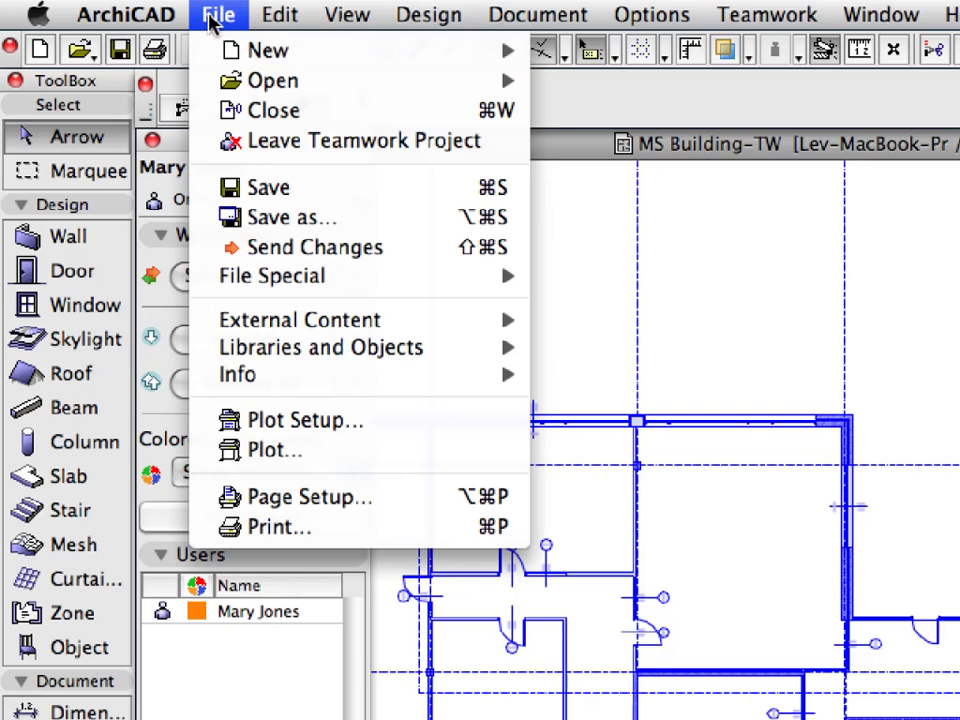
Step: Open the Open/Join Teamwork Project dialog and choose to sign in as a Different user
mouse_move(227, 80)
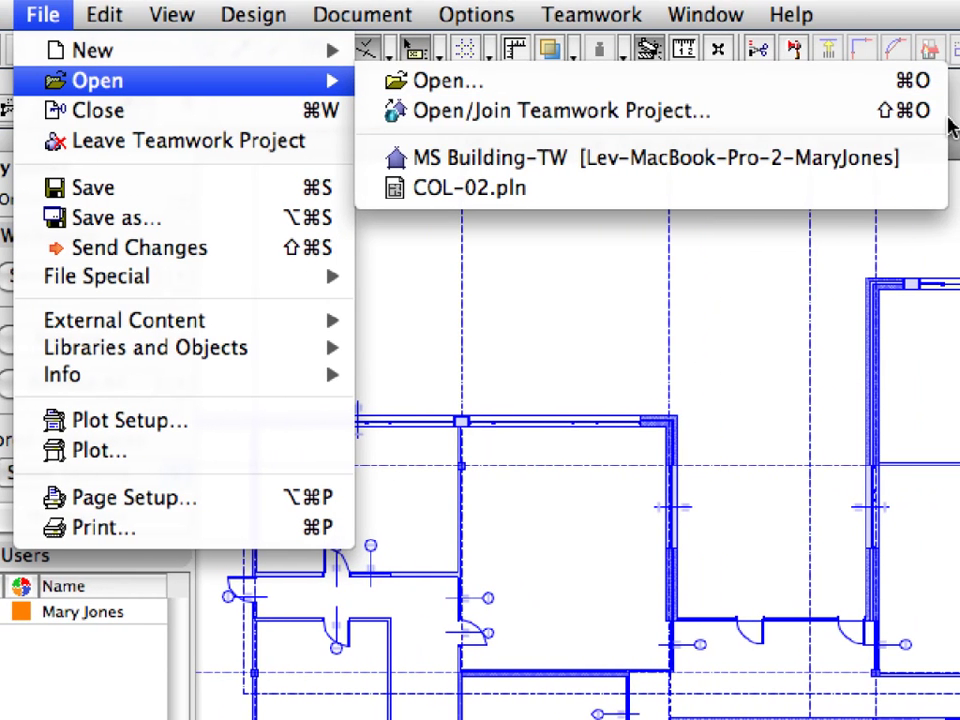
left_click(810, 112)
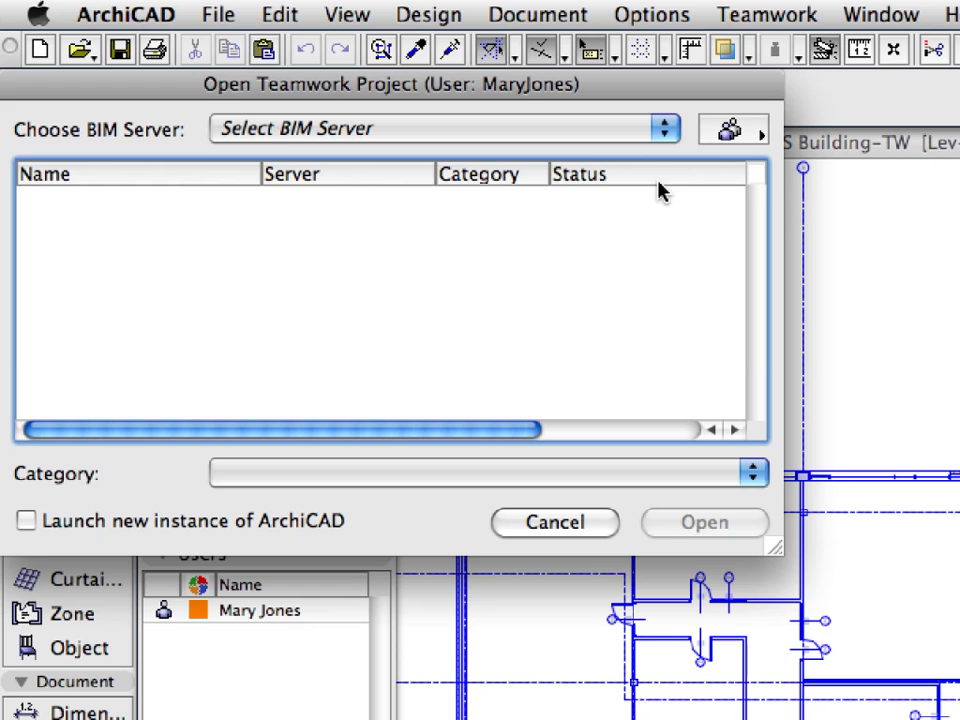
left_click(758, 140)
left_click(758, 140)
left_click(758, 140)
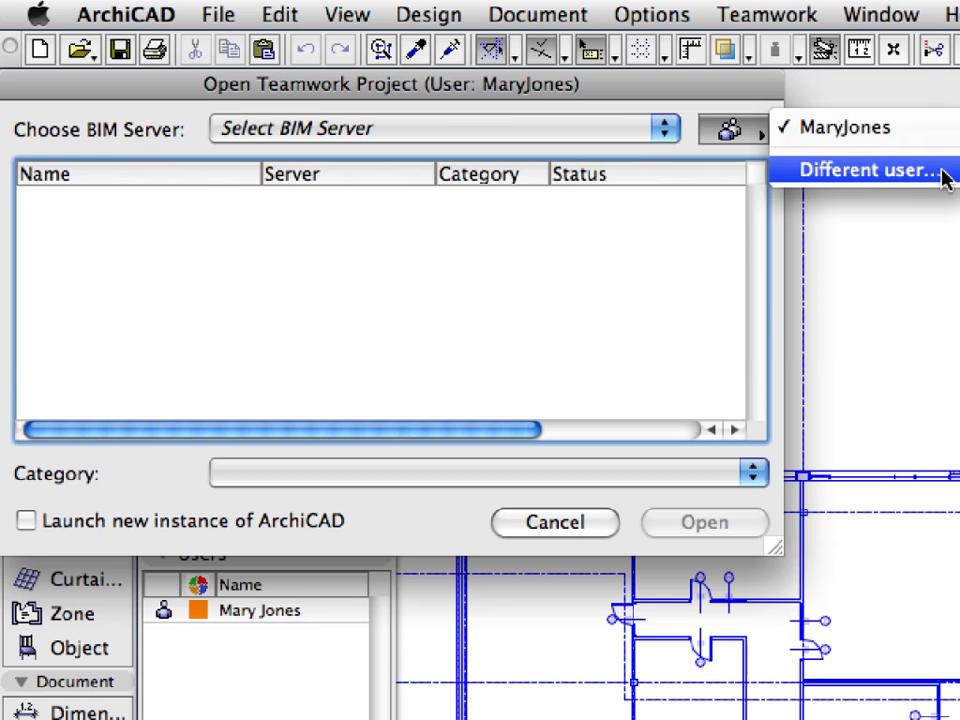
left_click(866, 170)
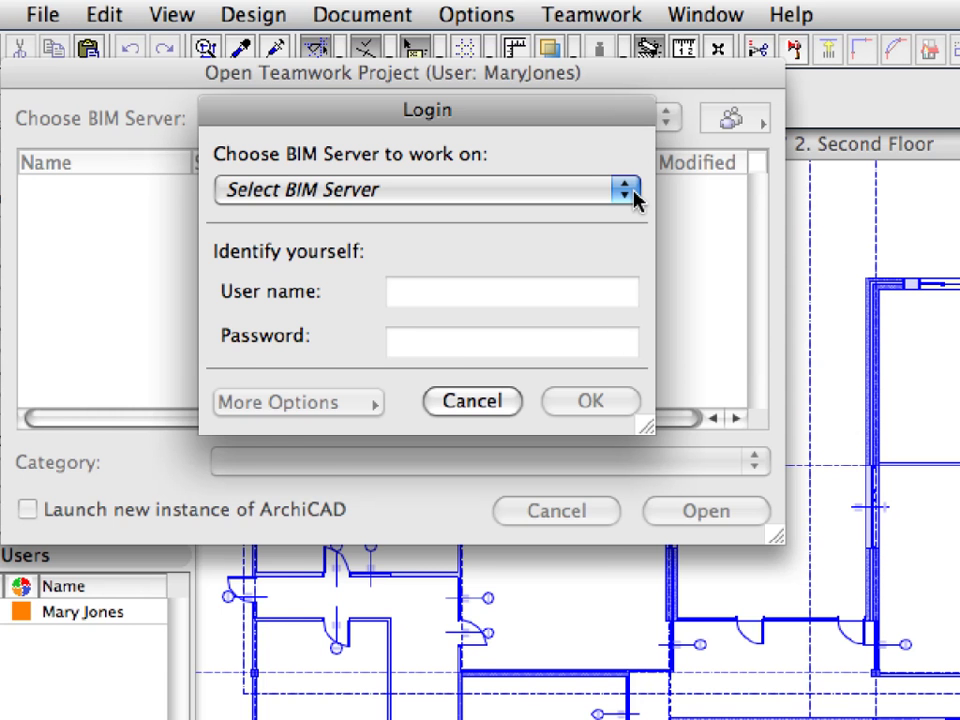
Step: Log in to the local BIM Server with the second team member's user name and password
left_click(626, 190)
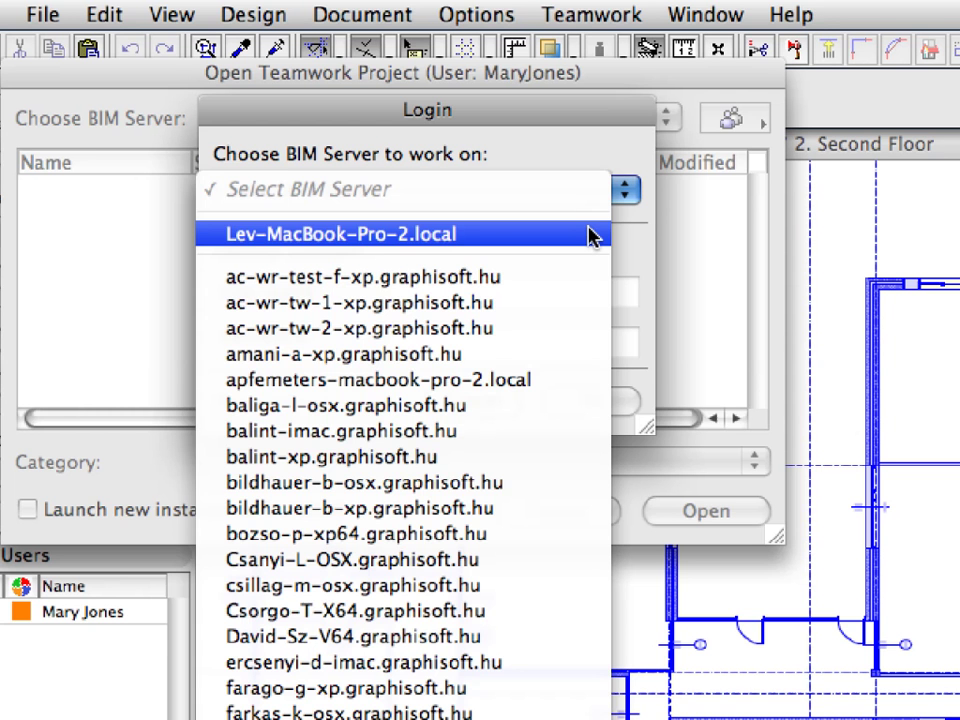
left_click(591, 236)
left_click(555, 292)
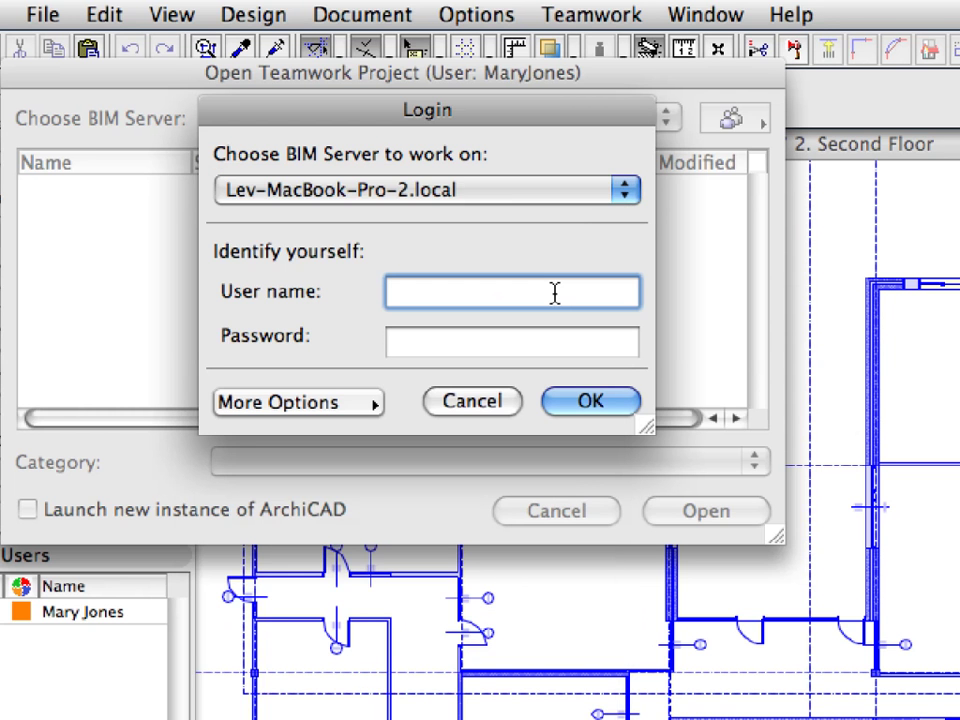
type("JoeSmith")
key("Tab")
type("password")
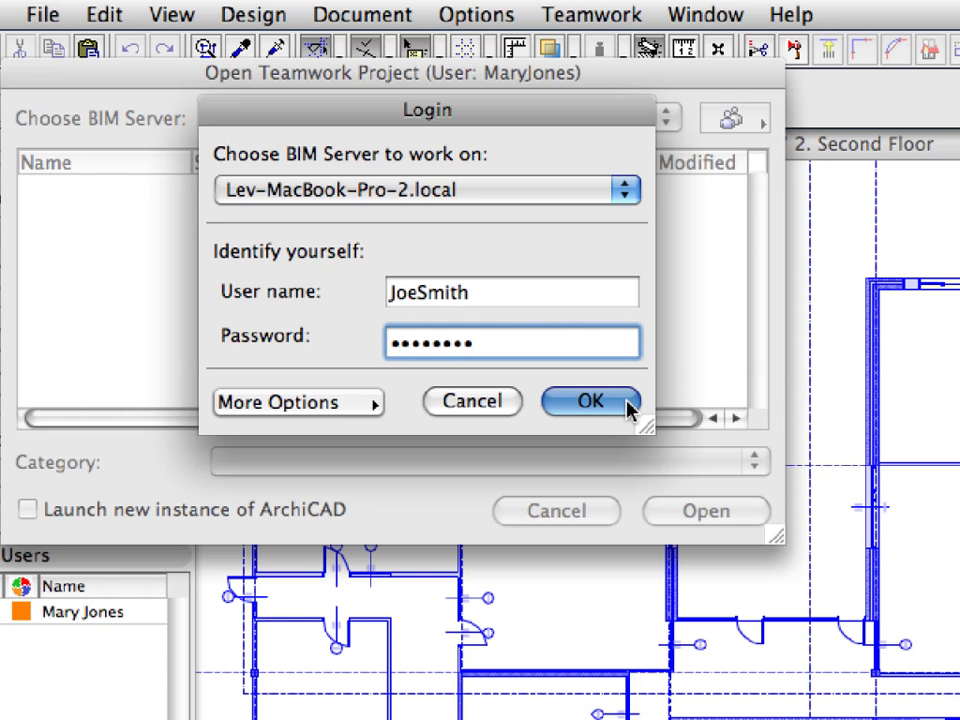
left_click(590, 401)
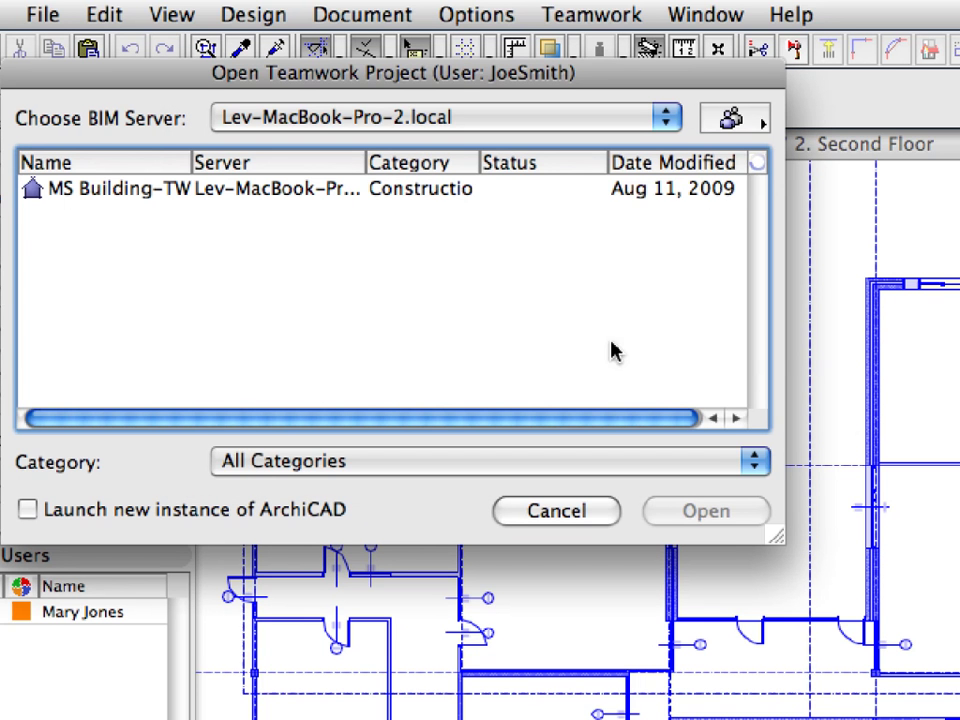
Step: Resize the Name, Server and Category columns to read fully, then select MS Building-TW
left_click_drag(480, 162, 593, 161)
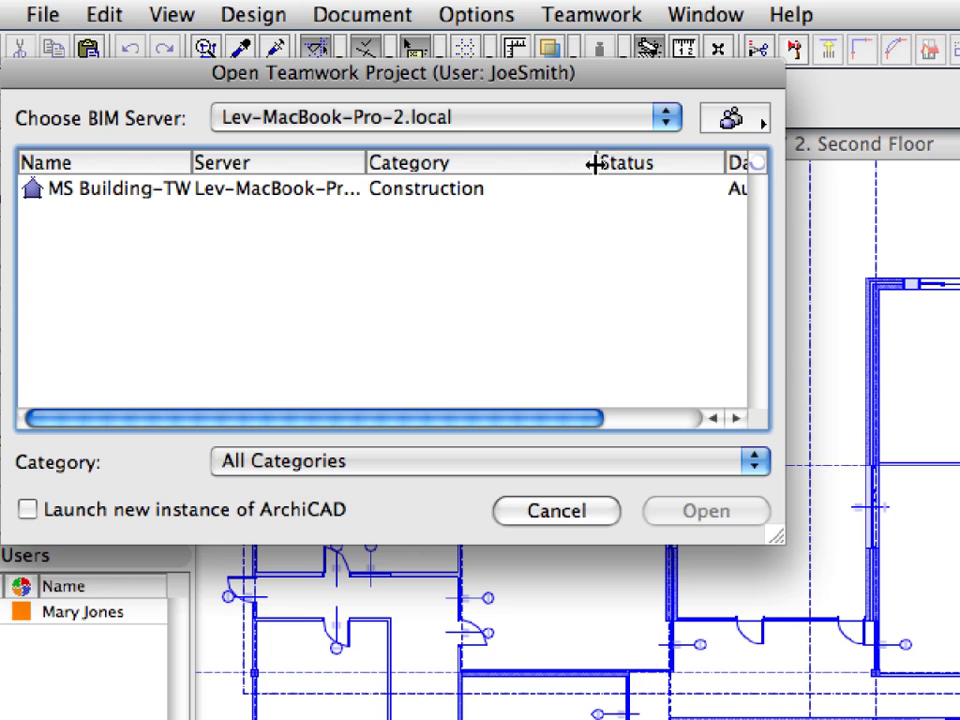
left_click_drag(366, 162, 447, 162)
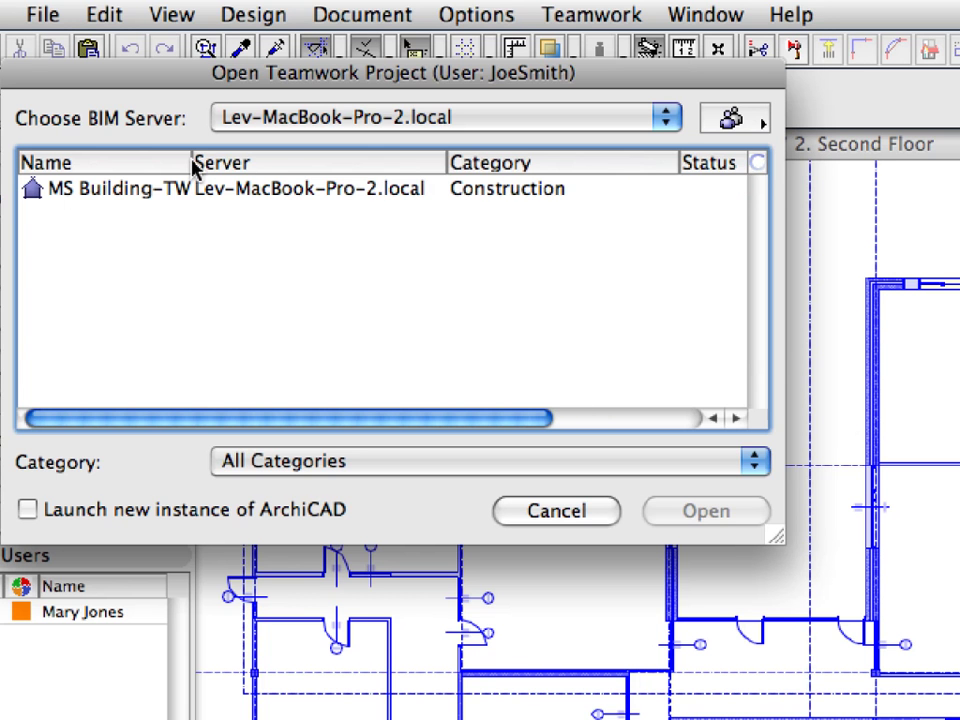
left_click_drag(189, 162, 211, 161)
left_click_drag(692, 163, 612, 168)
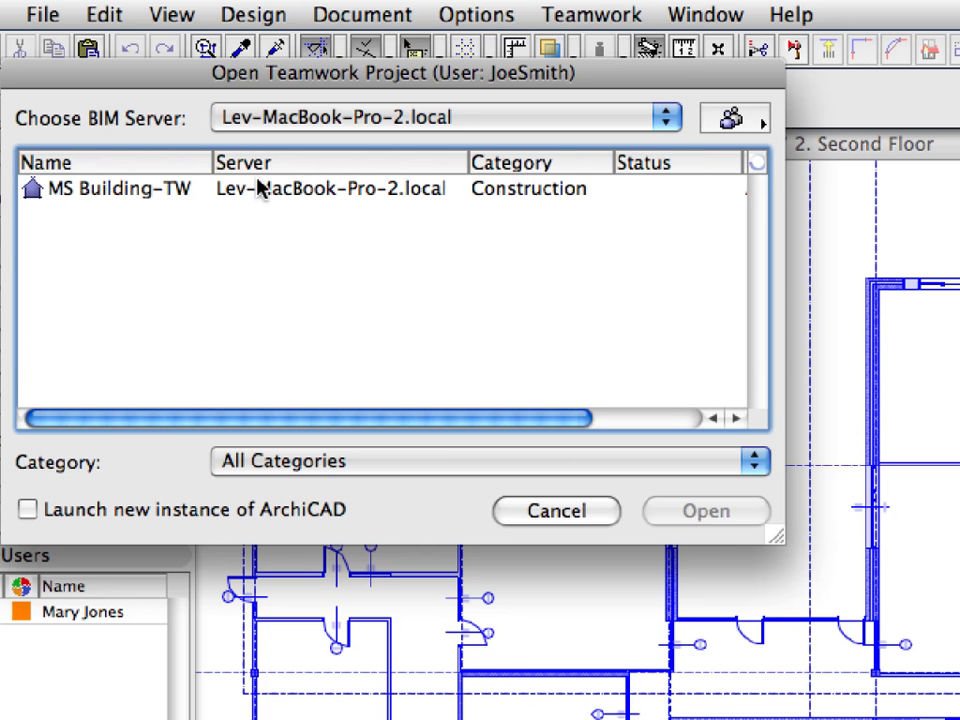
left_click(110, 191)
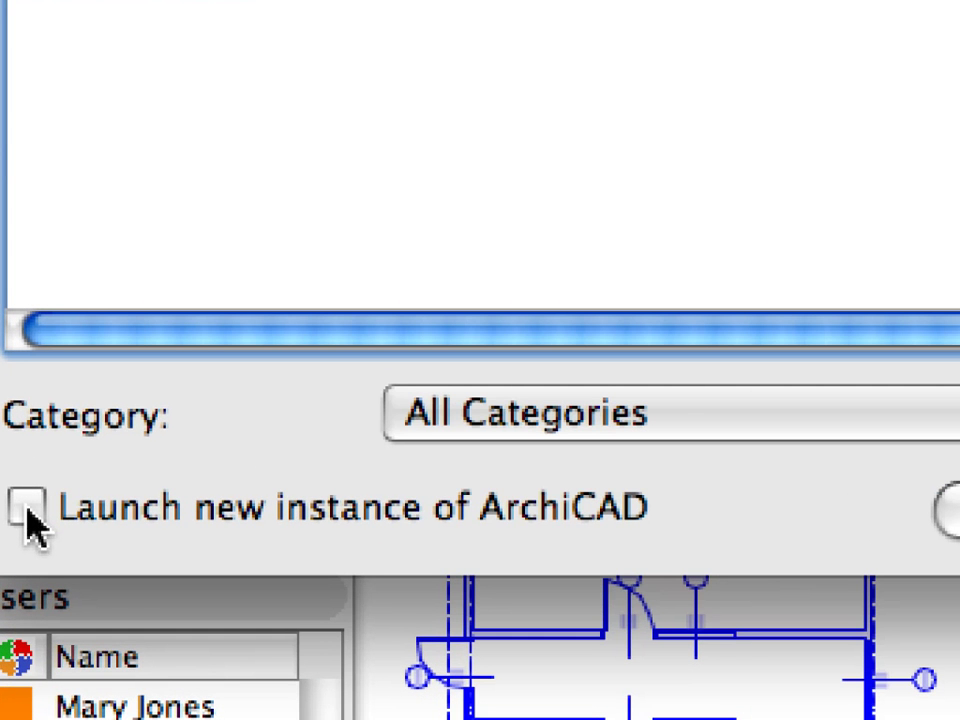
Step: Join MS Building-TW with 'Launch new instance of ArchiCAD' ticked
left_click(27, 510)
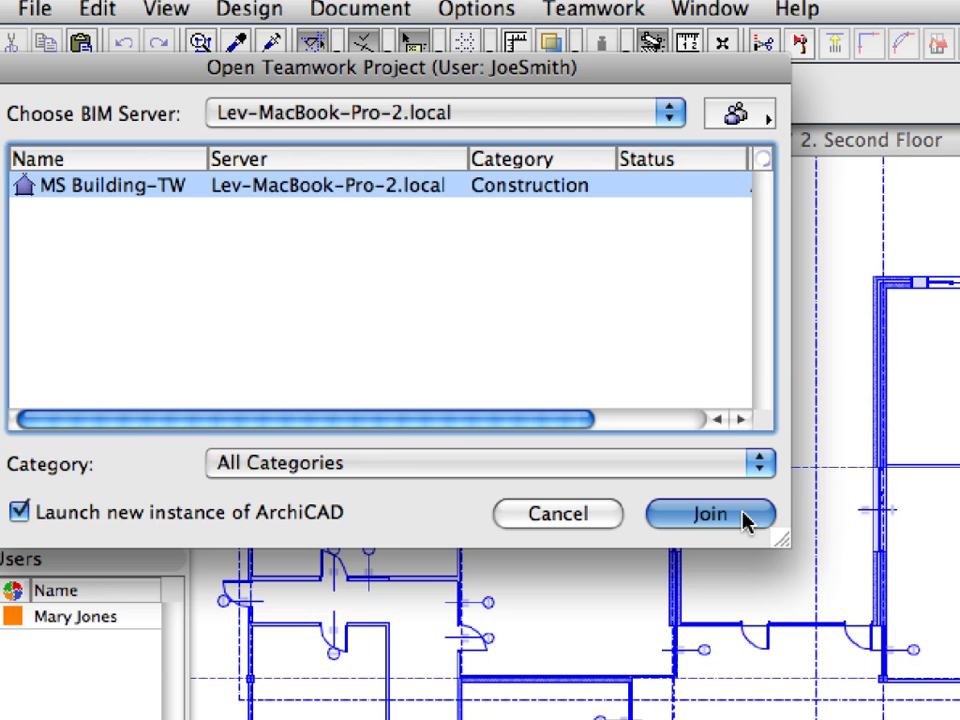
left_click(710, 514)
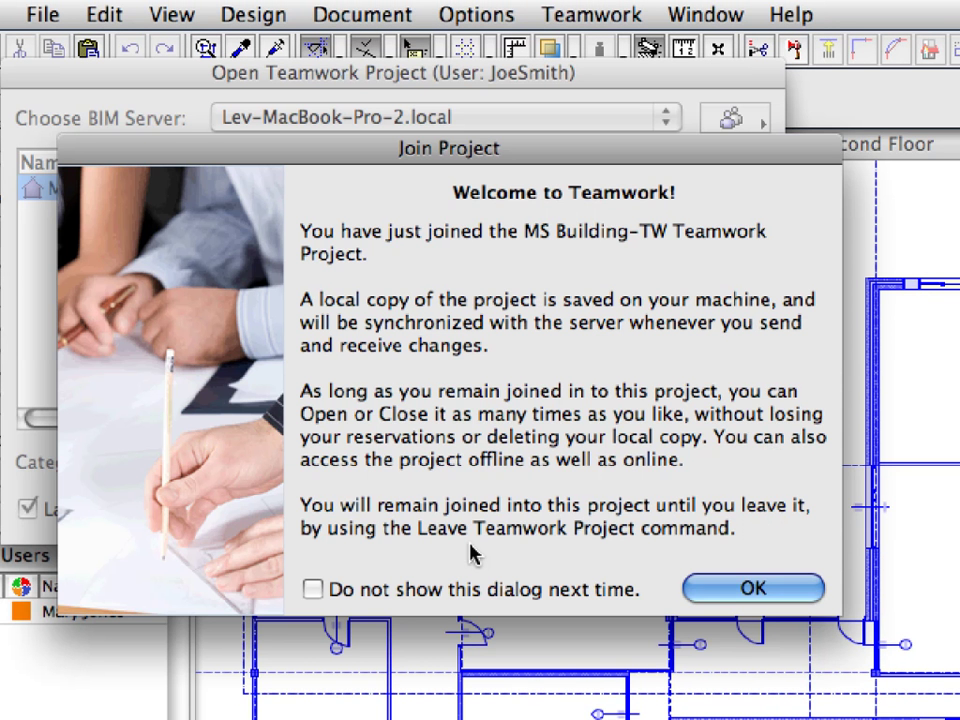
Step: Tick 'Do not show this dialog next time' and dismiss the welcome message with OK
left_click(313, 590)
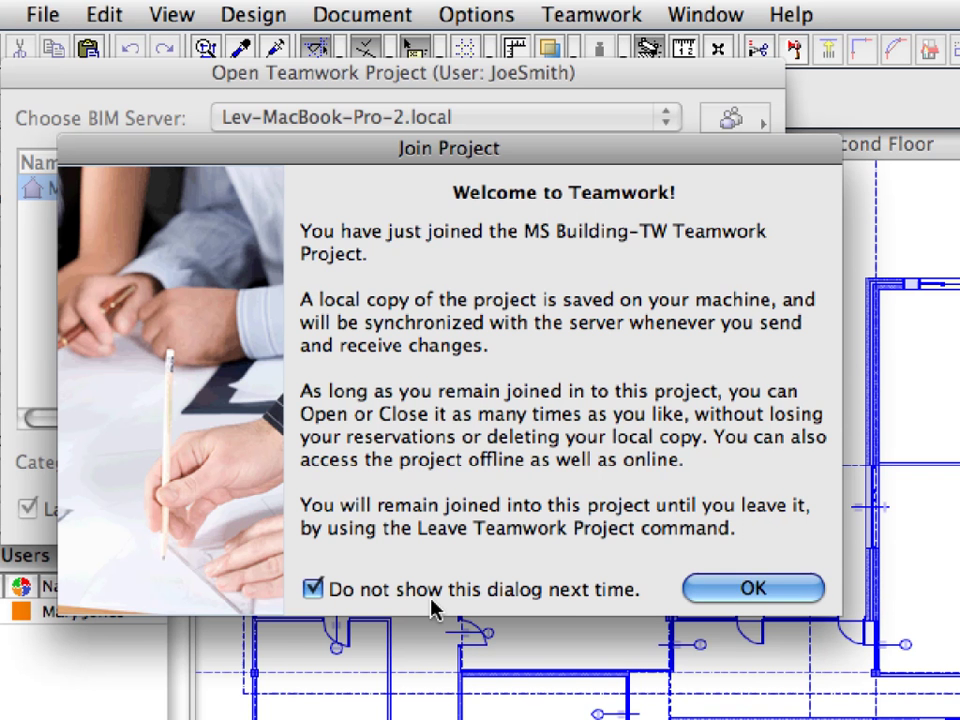
left_click(812, 598)
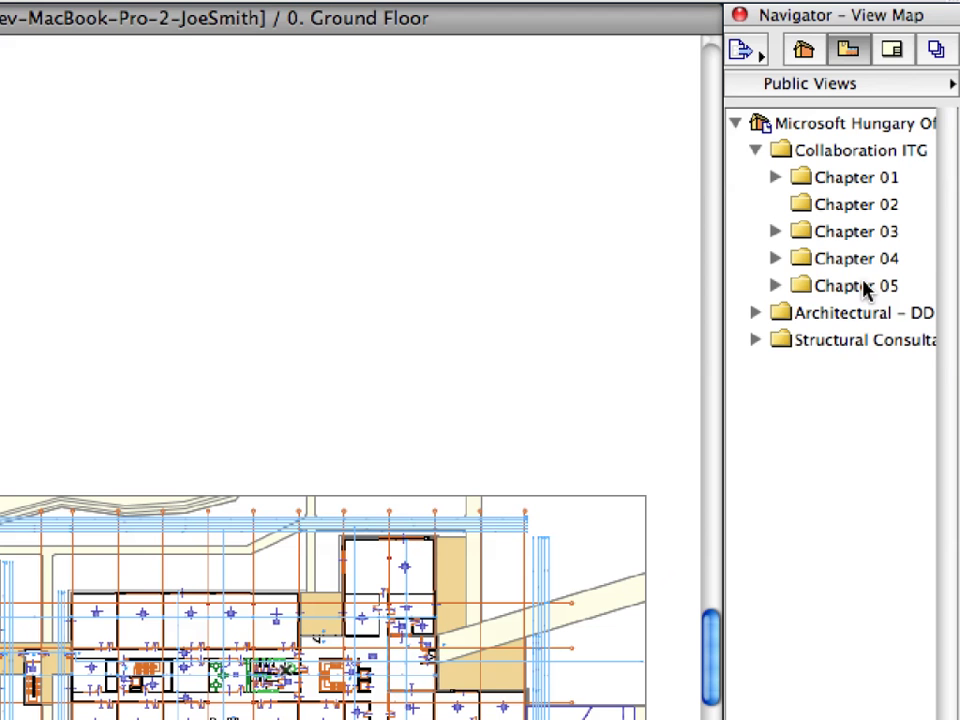
Step: Expand Chapter 04 in the View Map and open the 4.1.1 Reservation-01 Second Floor view
left_click(857, 262)
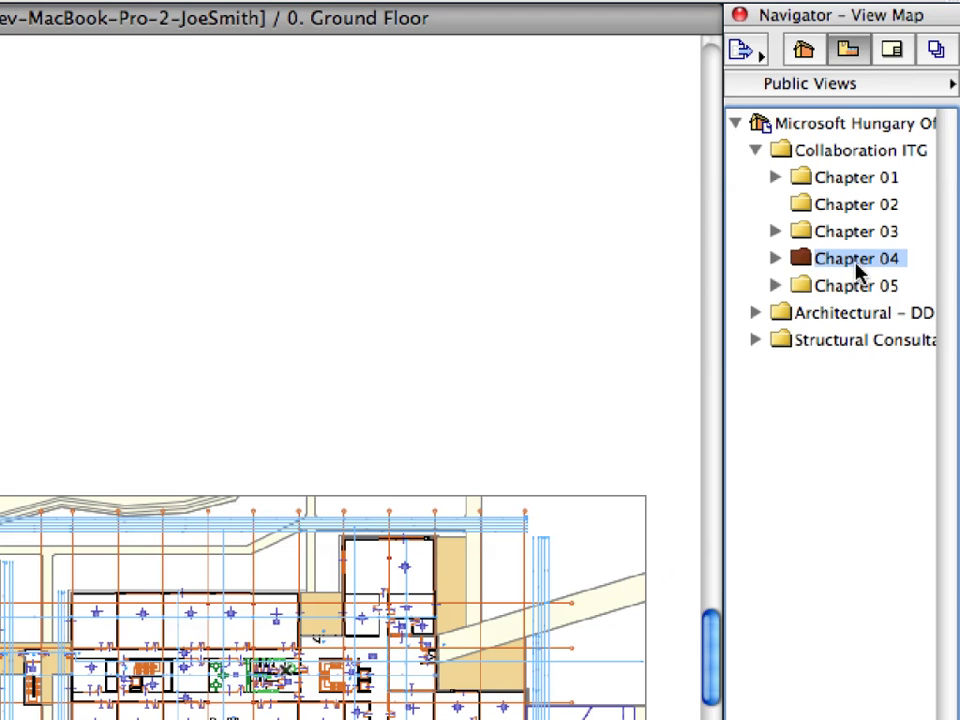
left_click(775, 259)
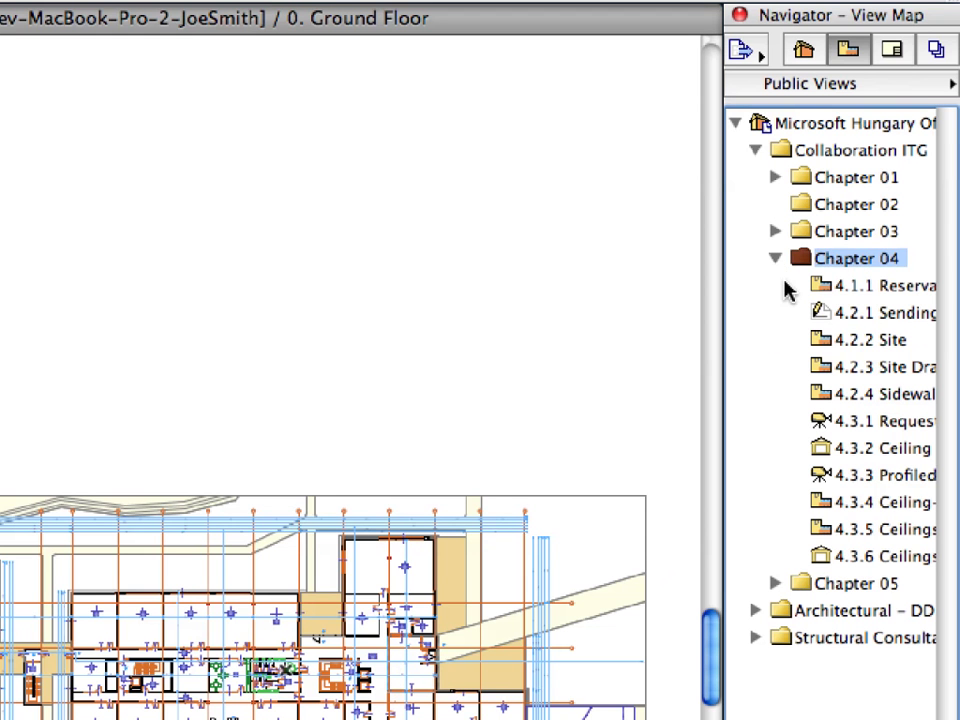
left_click(828, 287)
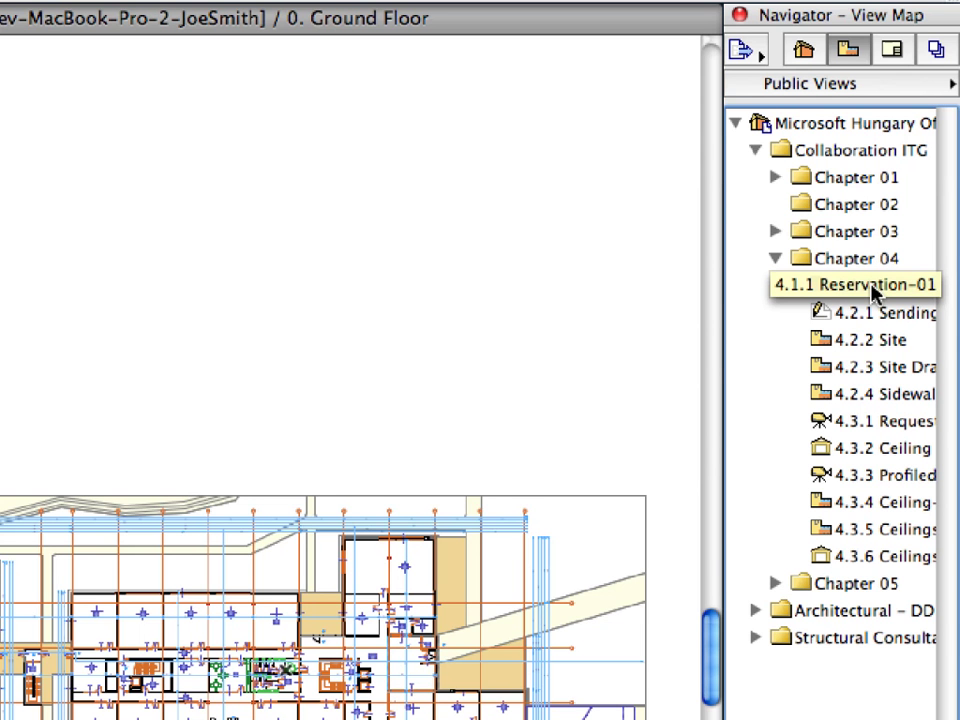
double_click(818, 286)
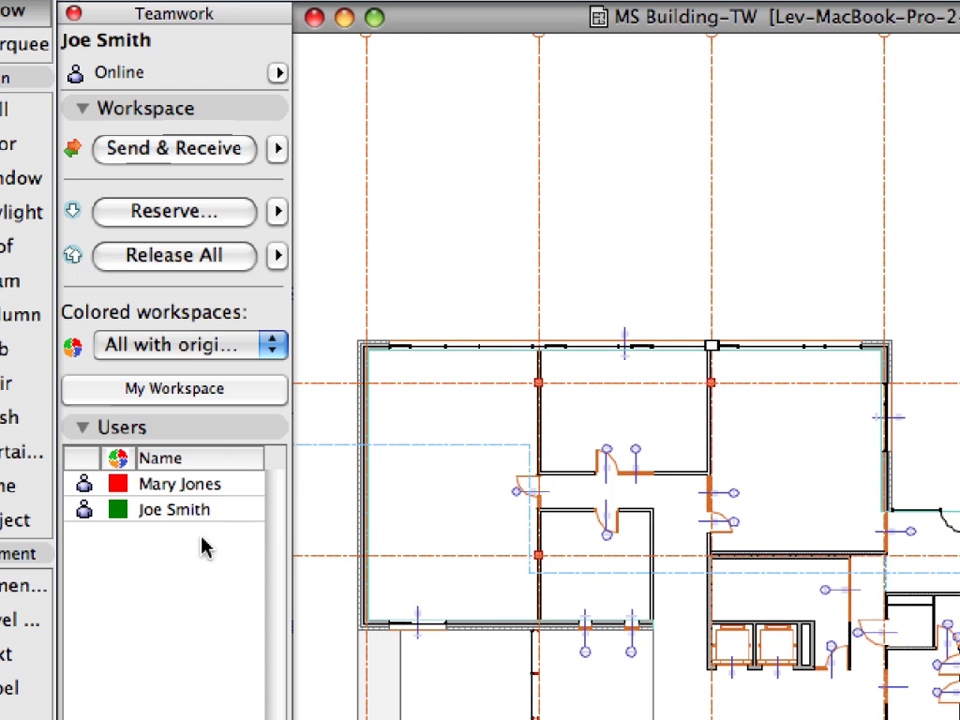
Step: Set Colored workspaces to 'Show Reservation by Users' and shrink the upper plan window
left_click(273, 350)
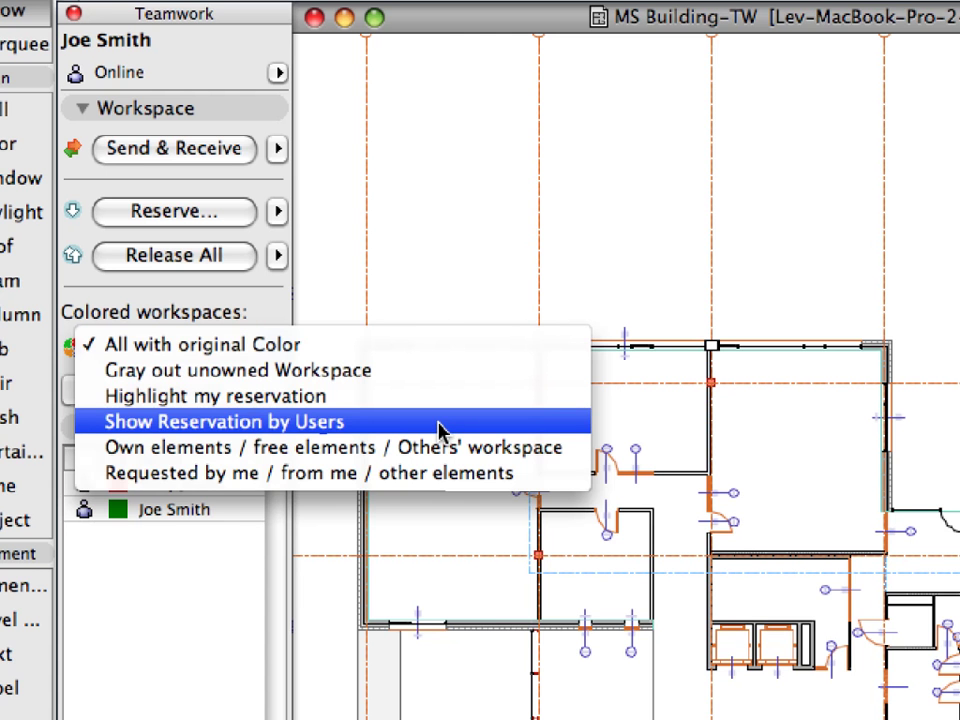
left_click(440, 422)
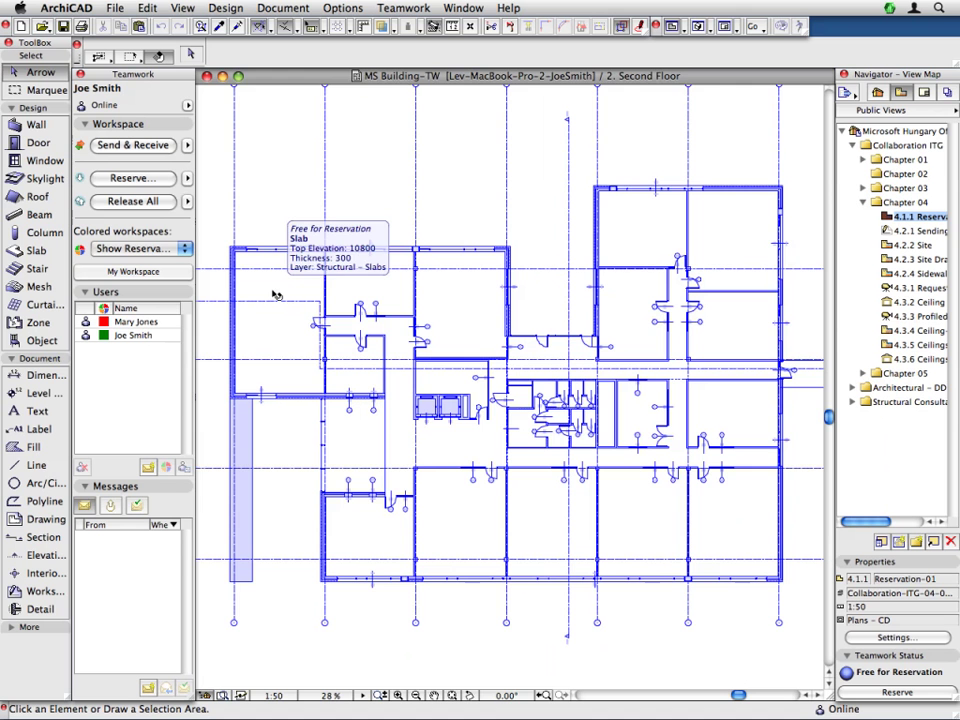
left_click_drag(804, 628, 816, 366)
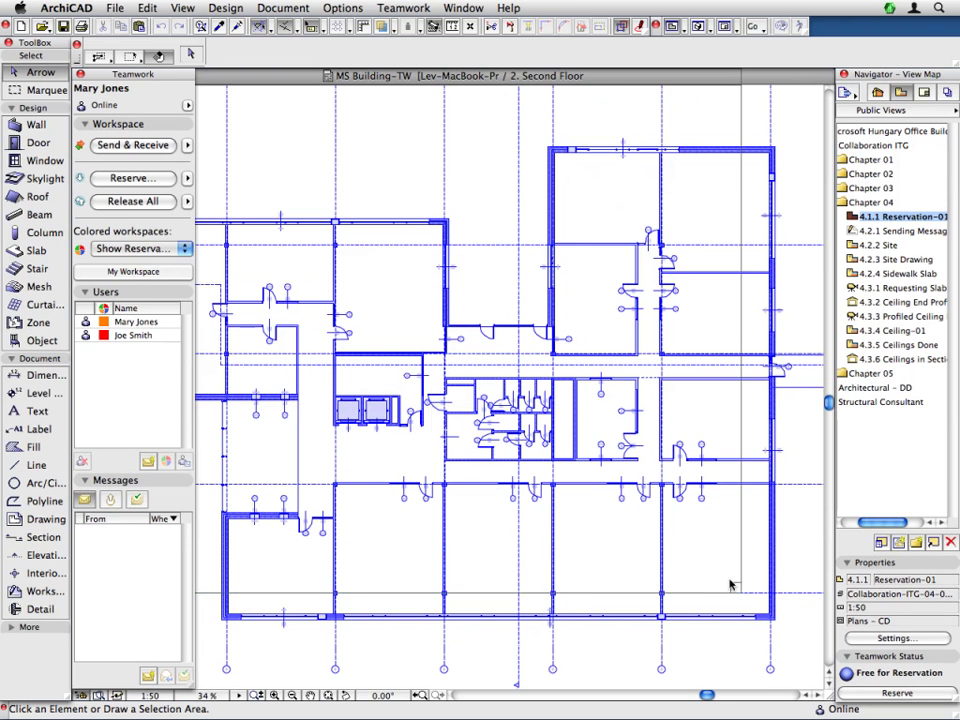
Step: Move the other plan window to the lower half, enlarge it, and reactivate the first user's plan
left_click_drag(430, 77, 433, 382)
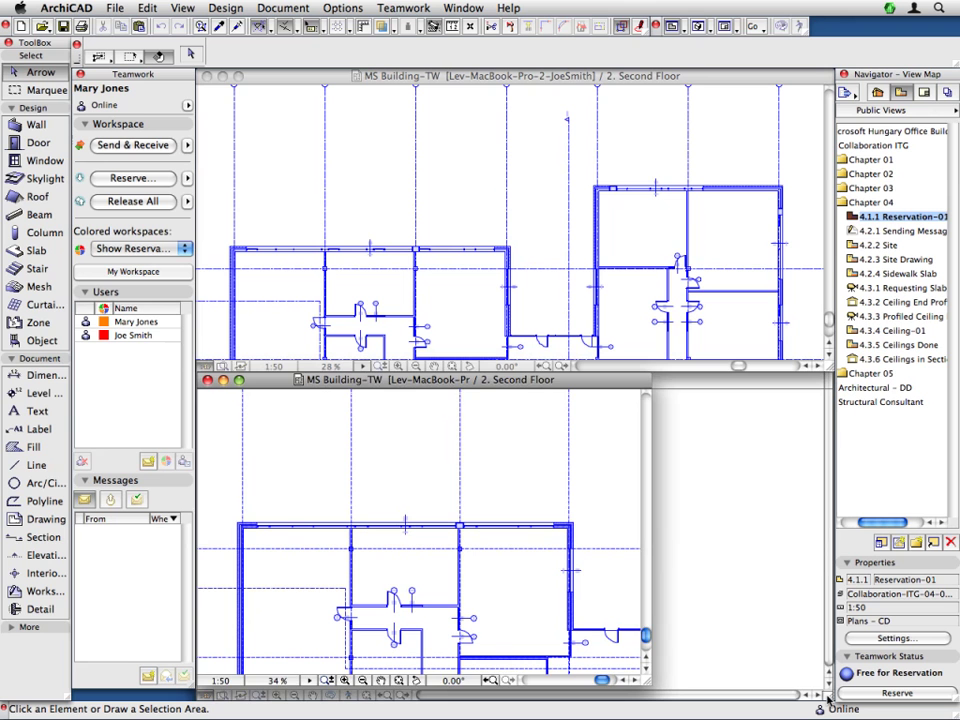
left_click_drag(828, 697, 829, 700)
left_click_drag(190, 687, 193, 697)
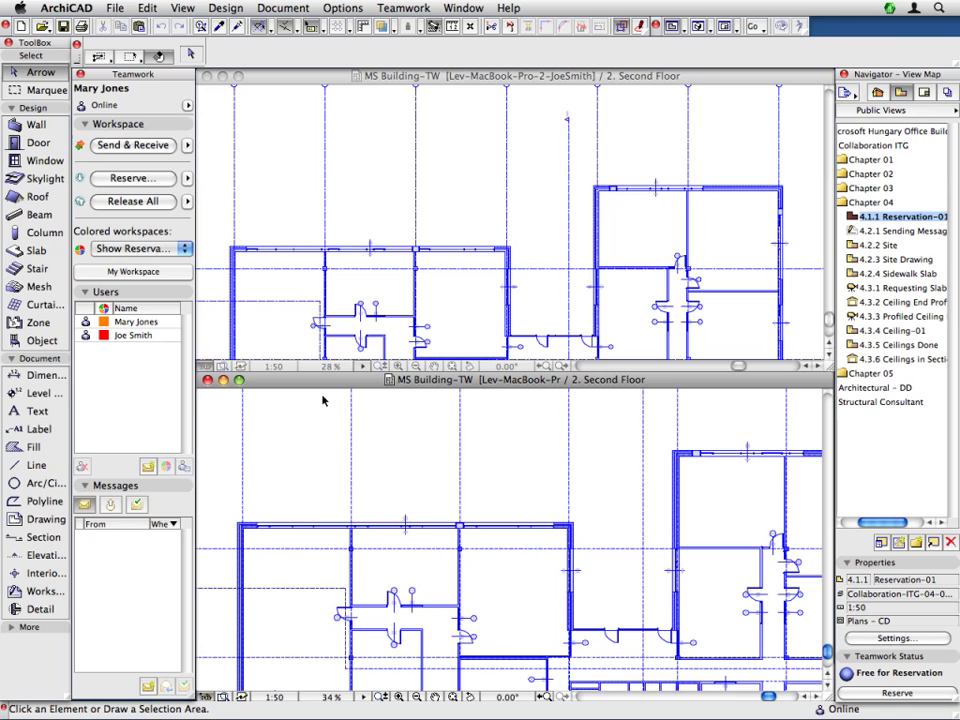
left_click(599, 82)
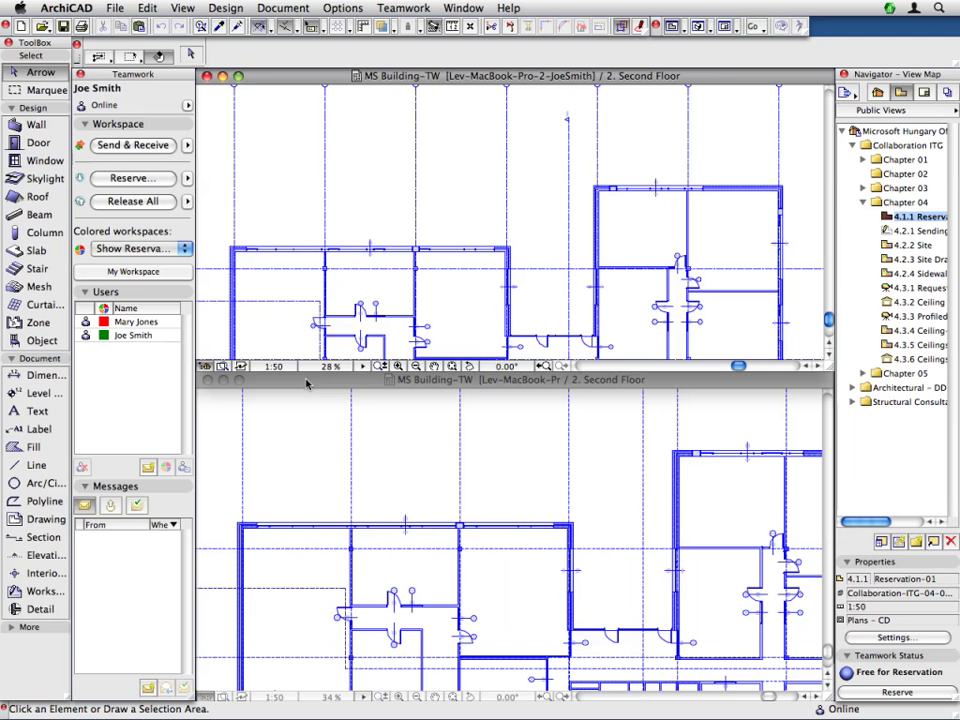
left_click(133, 719)
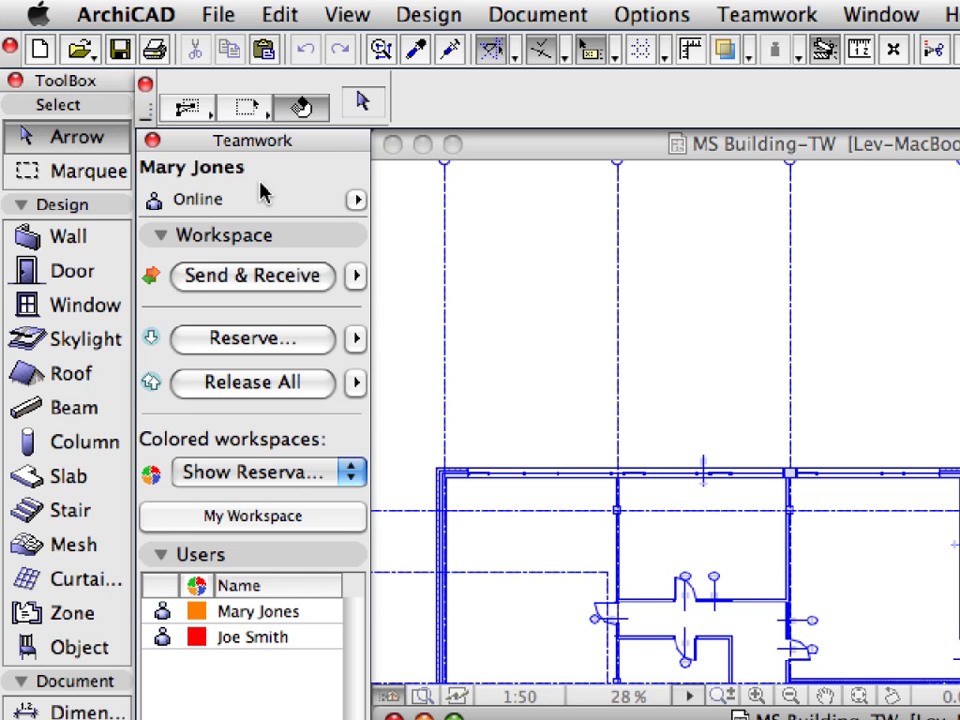
Step: Select all walls and all columns in the project via Edit > Select All
left_click(99, 247)
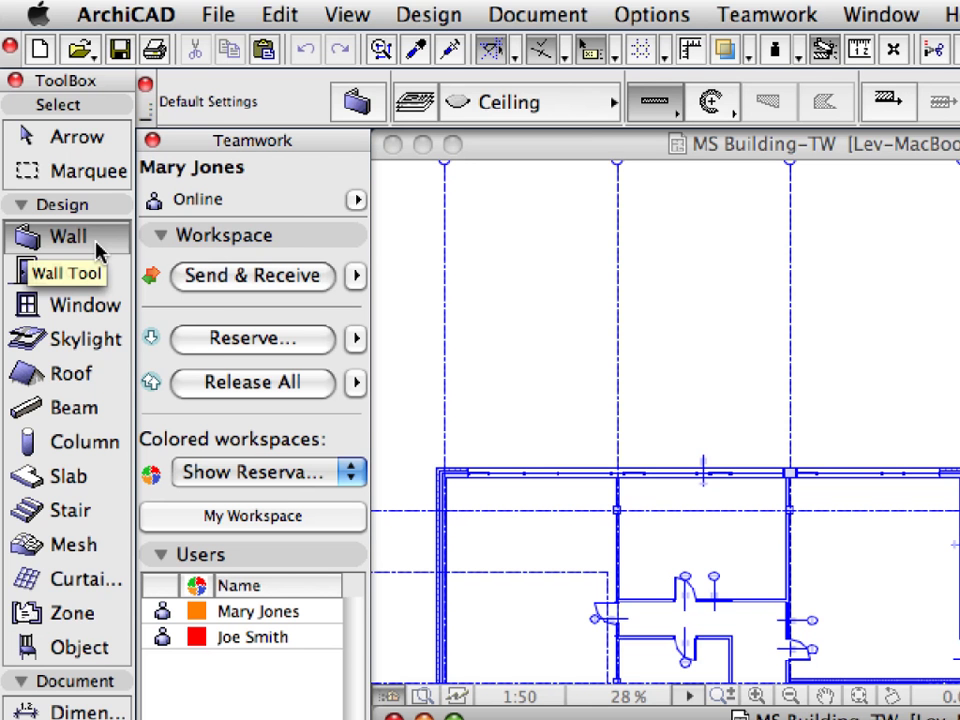
left_click(280, 14)
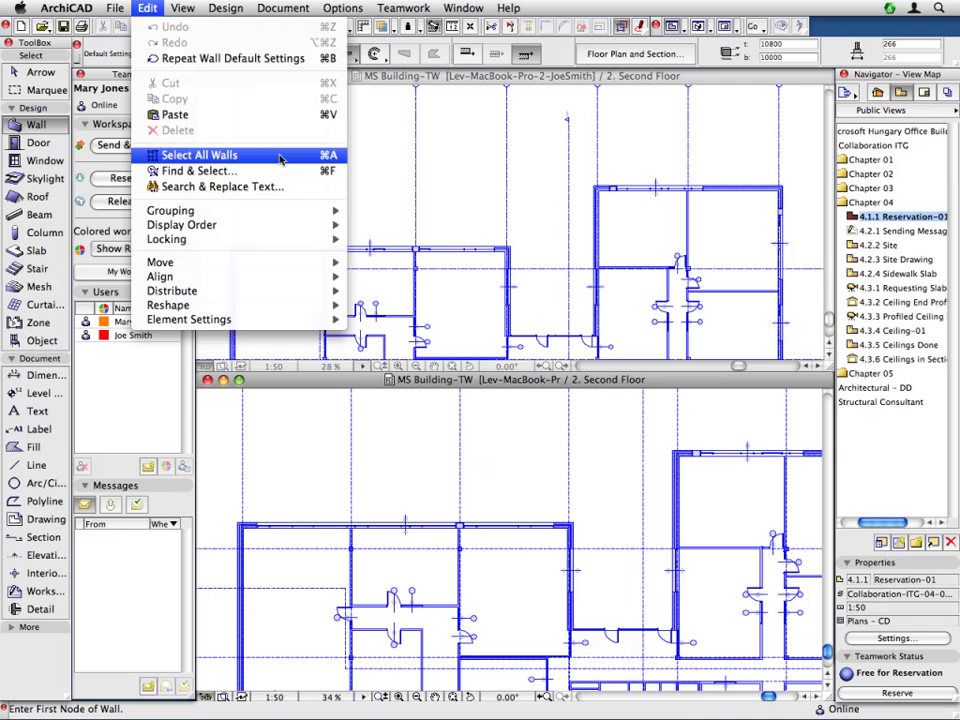
left_click(531, 295)
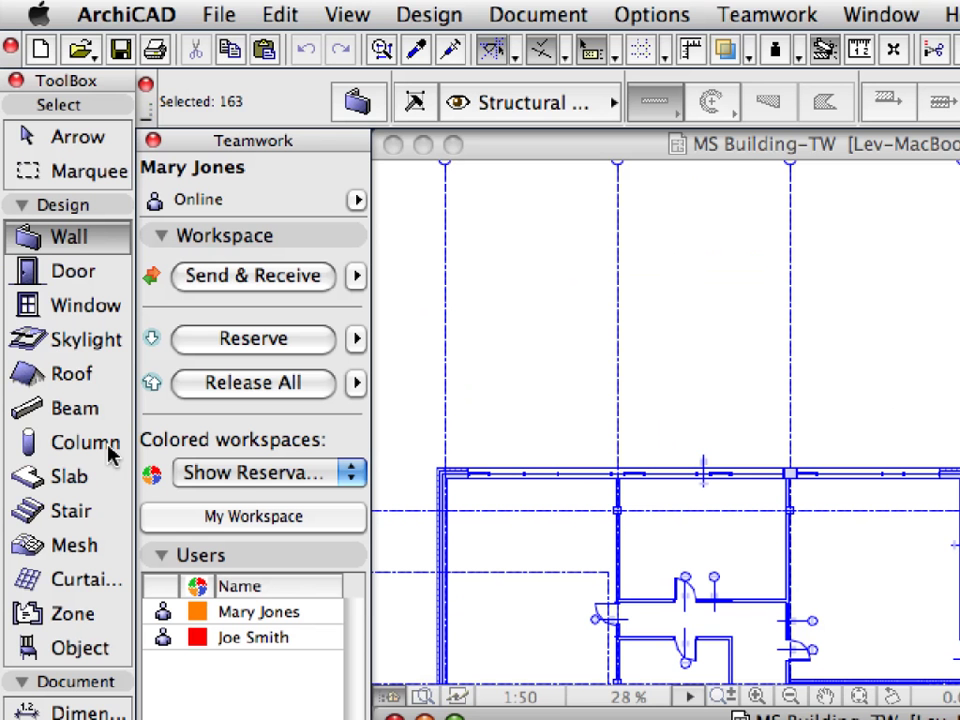
left_click(108, 452)
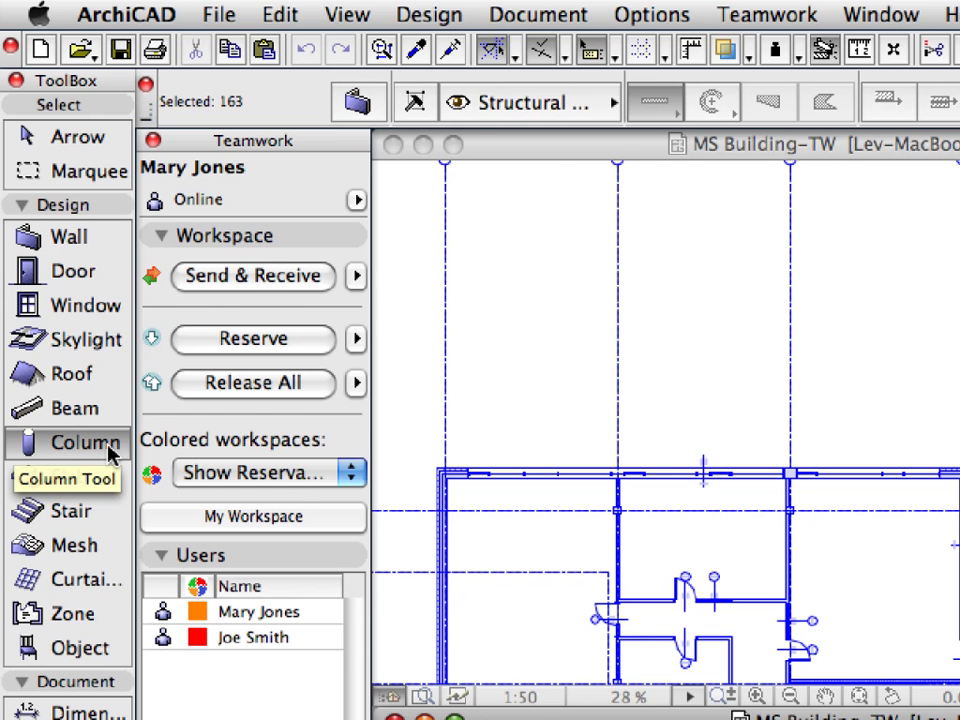
left_click(282, 14)
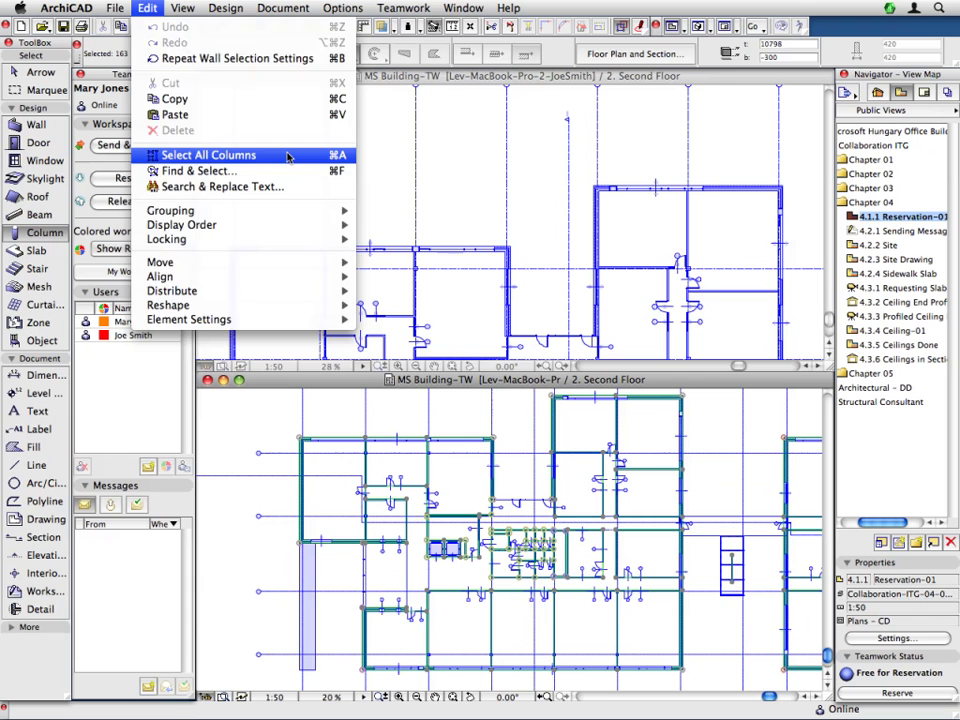
left_click(548, 297)
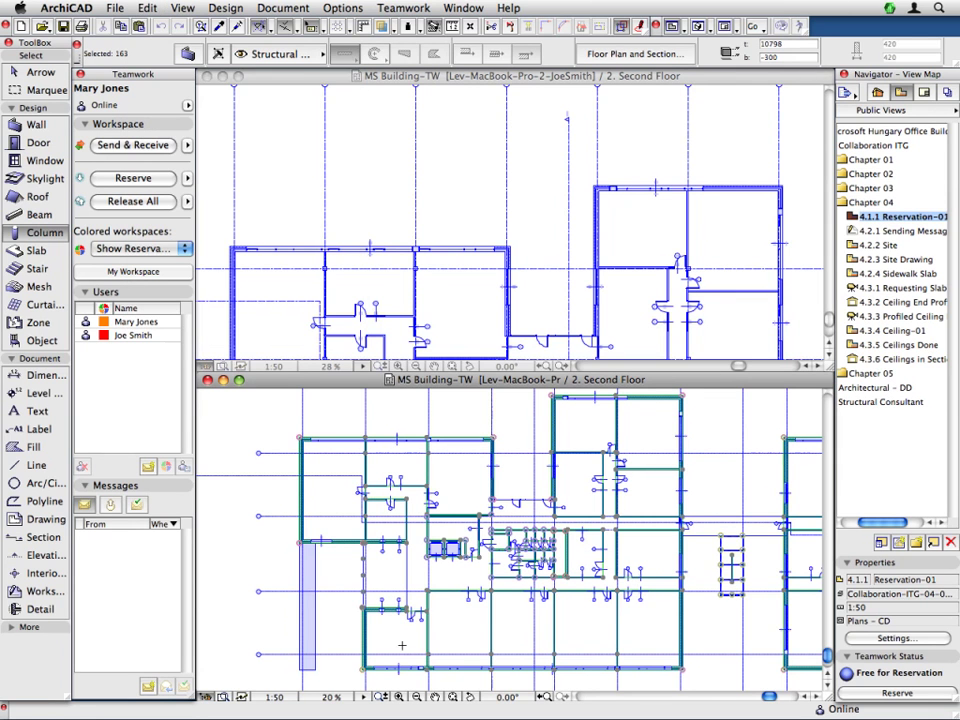
Step: Reserve the selected walls and columns in the Teamwork palette, then view them in the second member's window
scroll(419, 460, "up", 3)
mouse_move(515, 341)
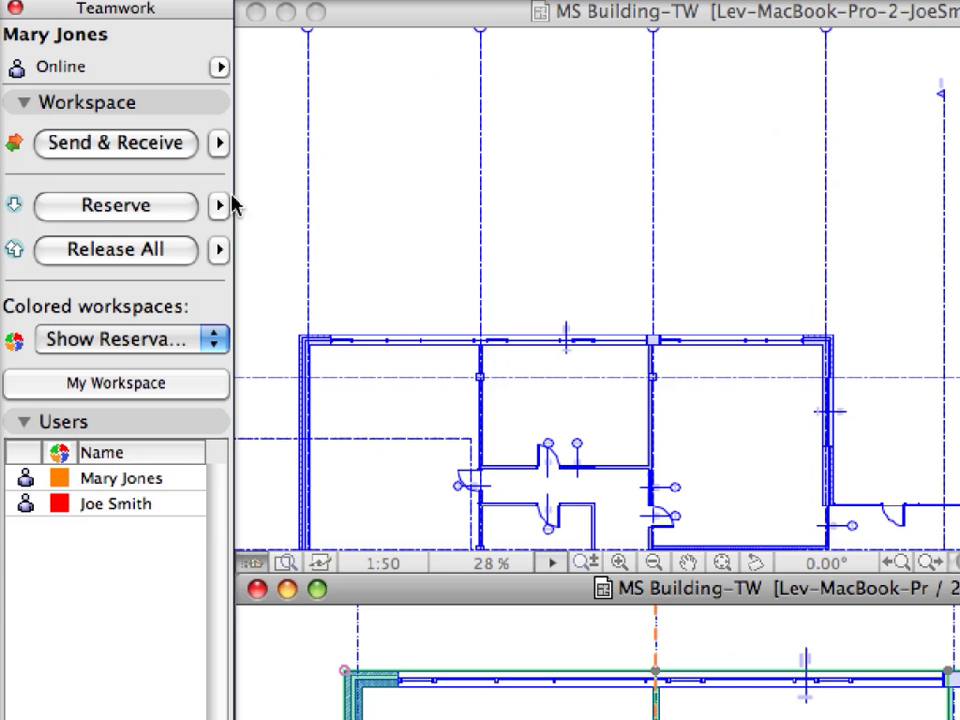
left_click(187, 210)
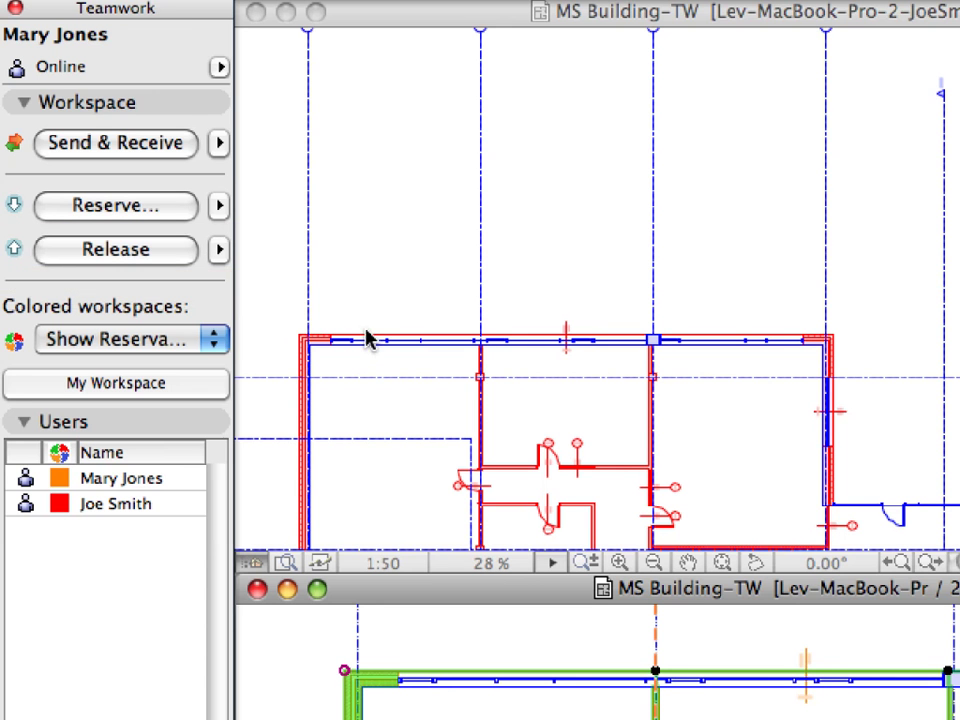
left_click(374, 288)
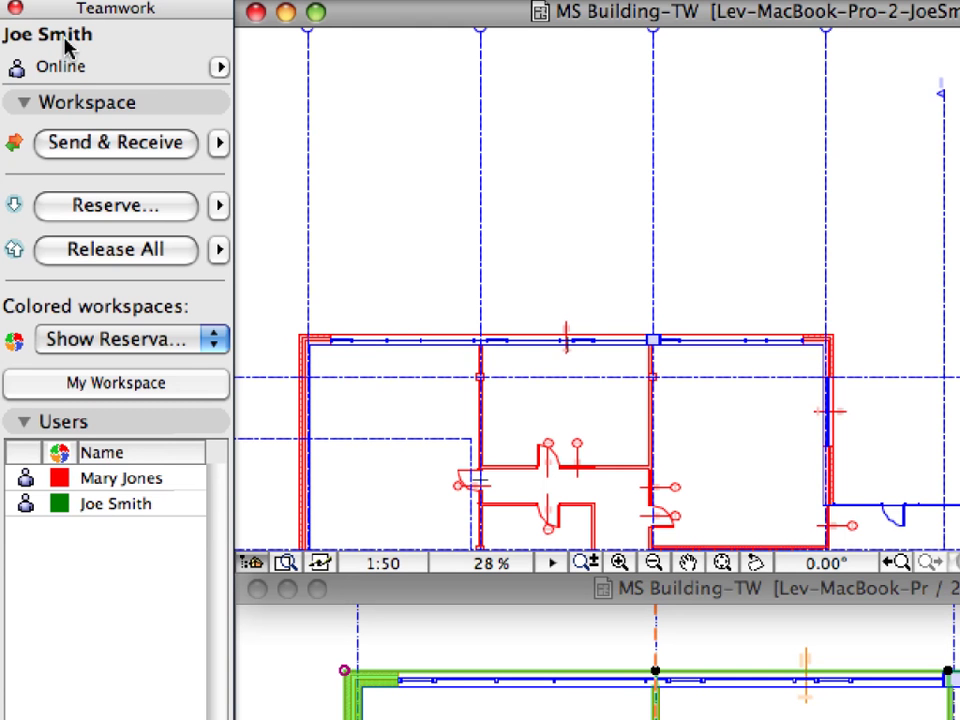
mouse_move(365, 340)
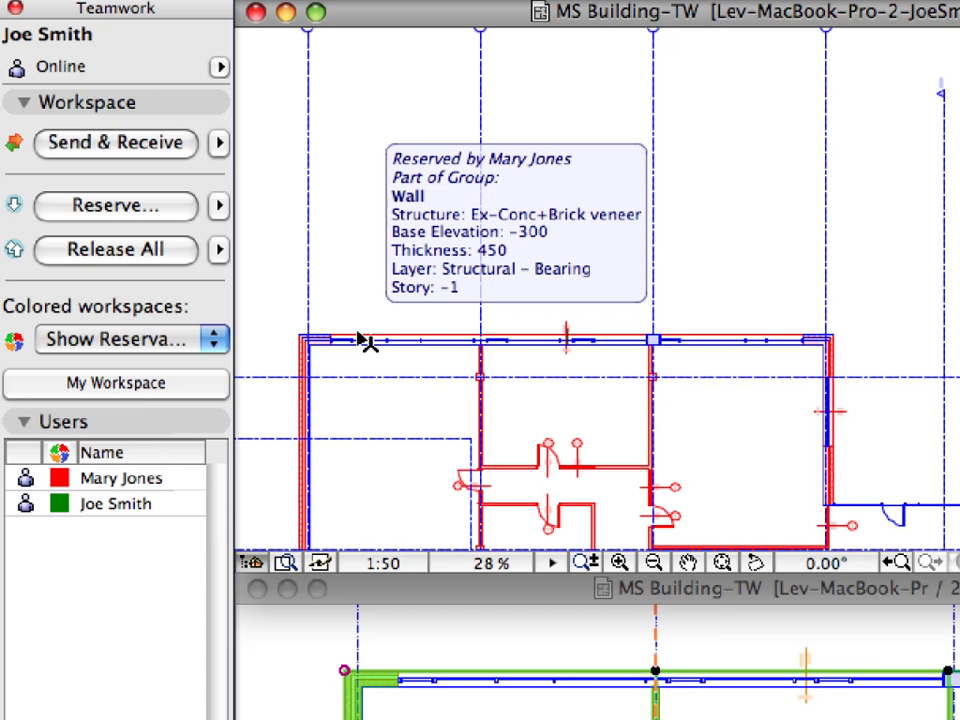
left_click(524, 659)
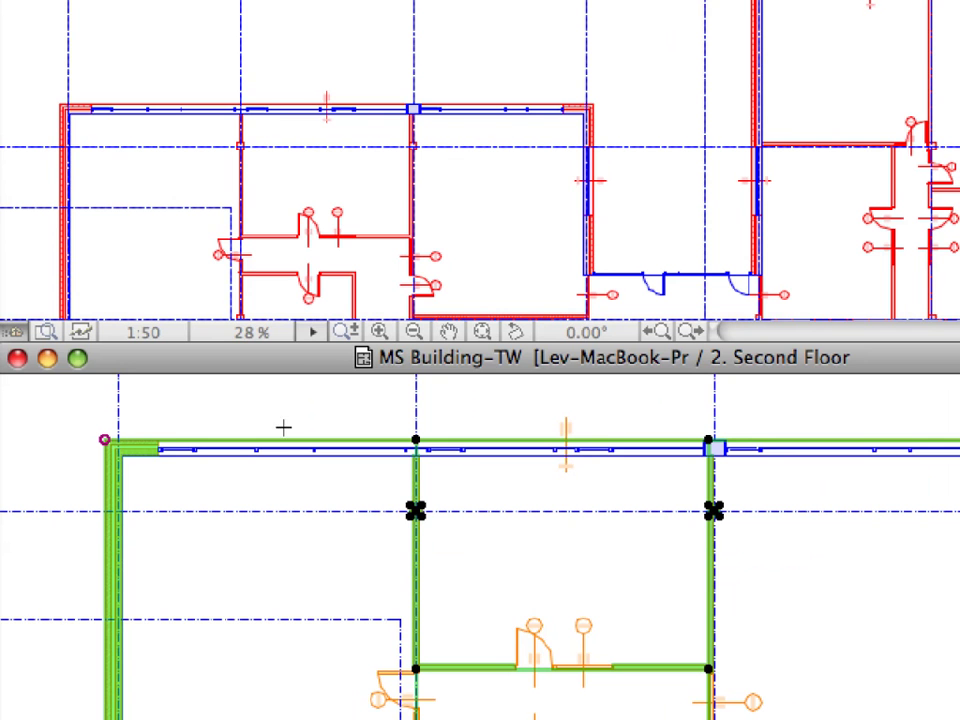
left_click(180, 449)
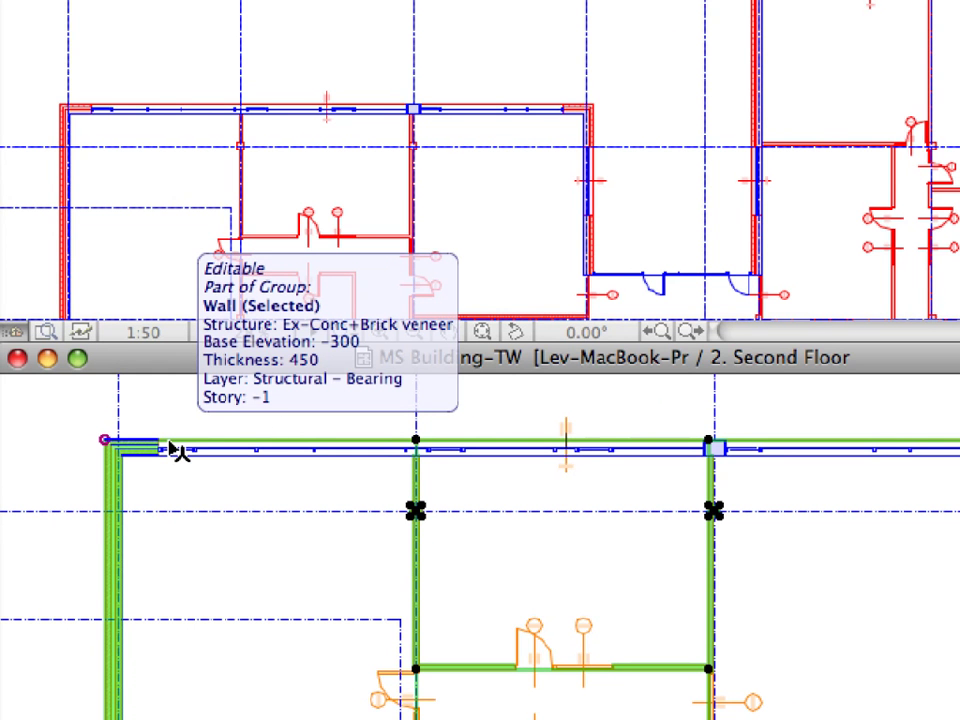
left_click(417, 511)
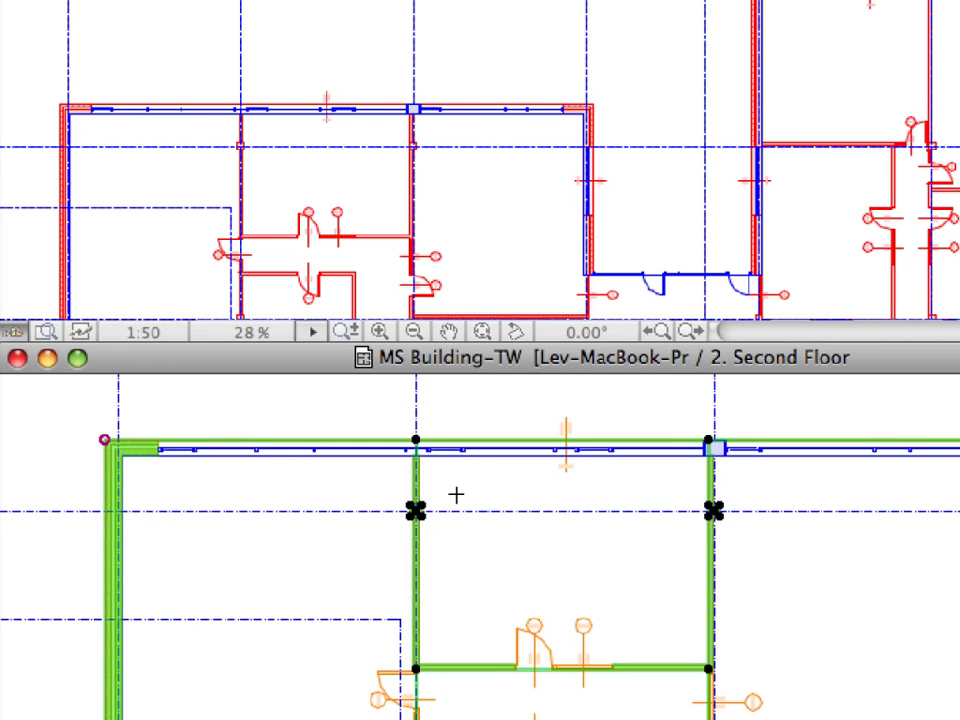
key("Escape")
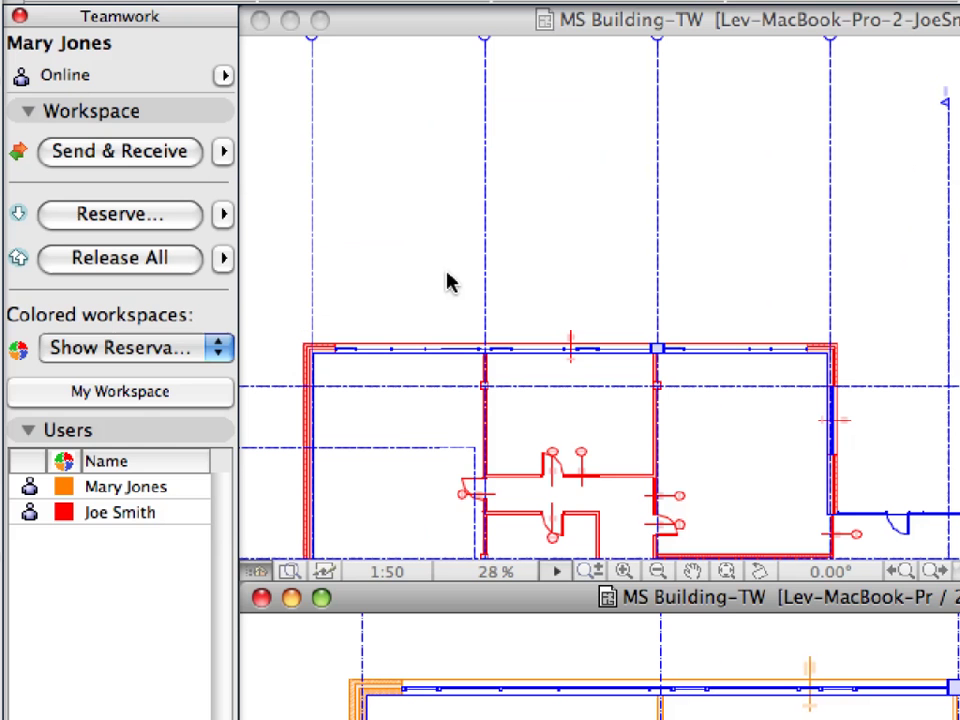
left_click(447, 256)
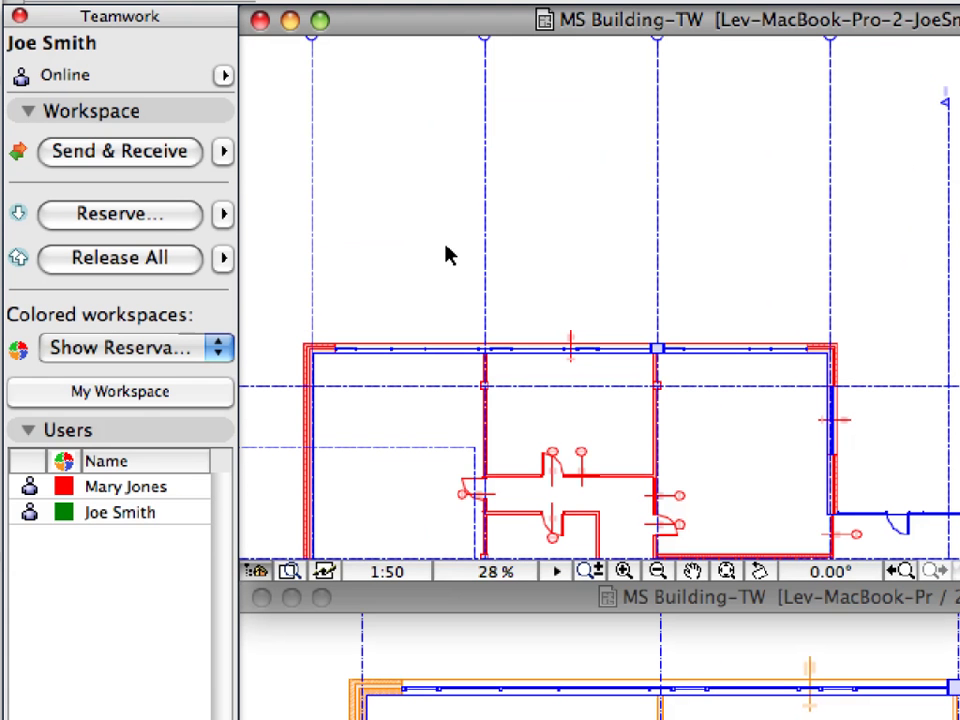
Step: Zoom to the building's top-left corner and select all slabs with the Slab tool
scroll(465, 306, "up", 3)
middle_click_drag(486, 341, 563, 146)
scroll(506, 146, "up", 3)
mouse_move(337, 312)
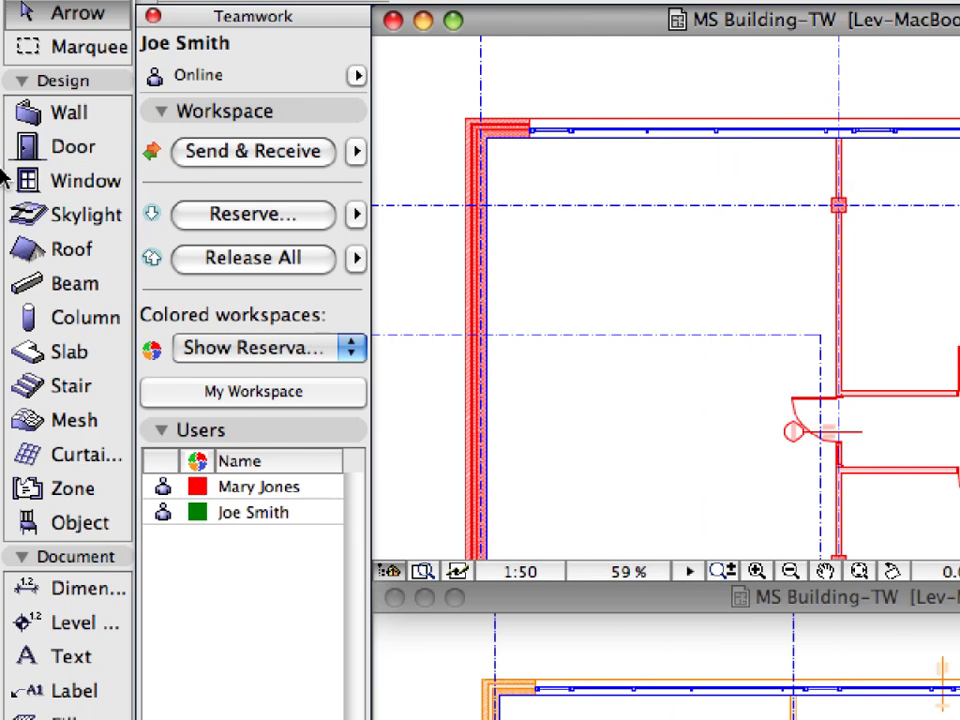
left_click(73, 355)
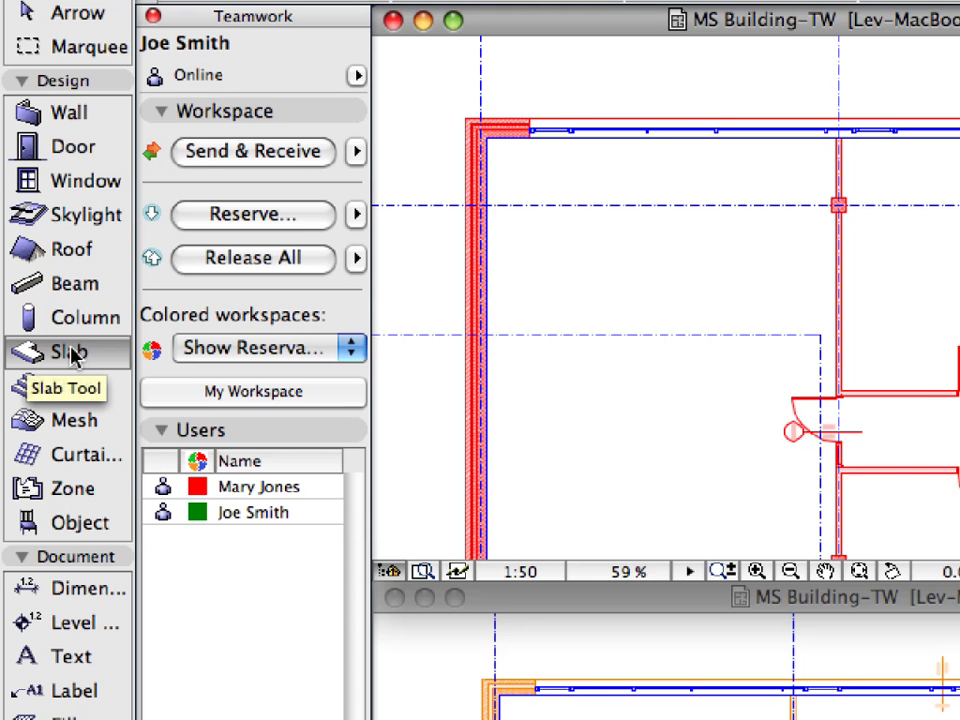
left_click(280, 14)
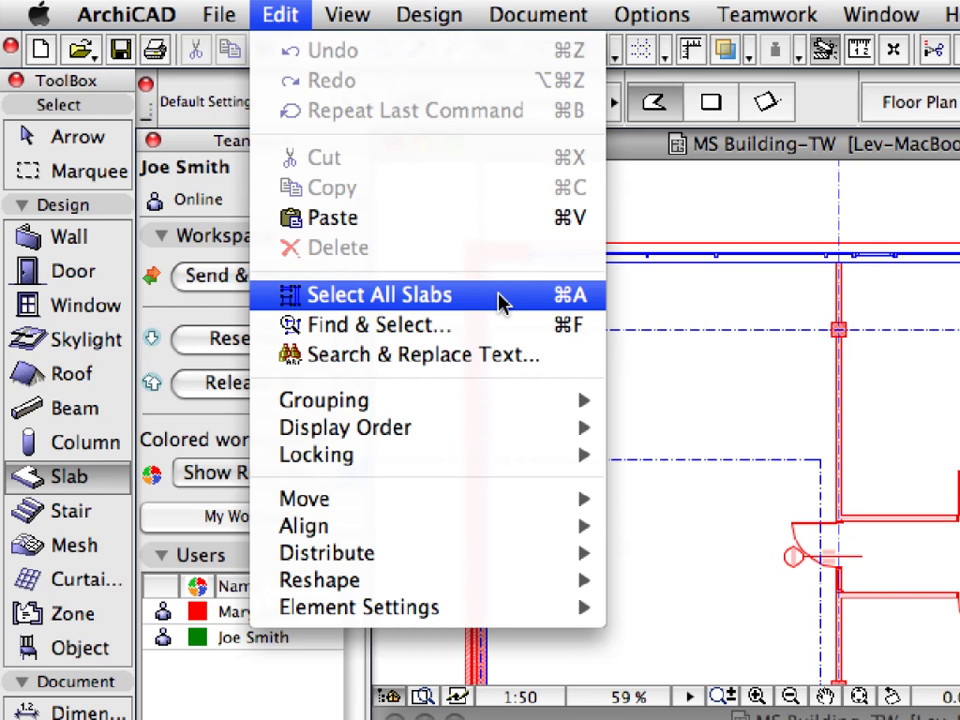
left_click(498, 295)
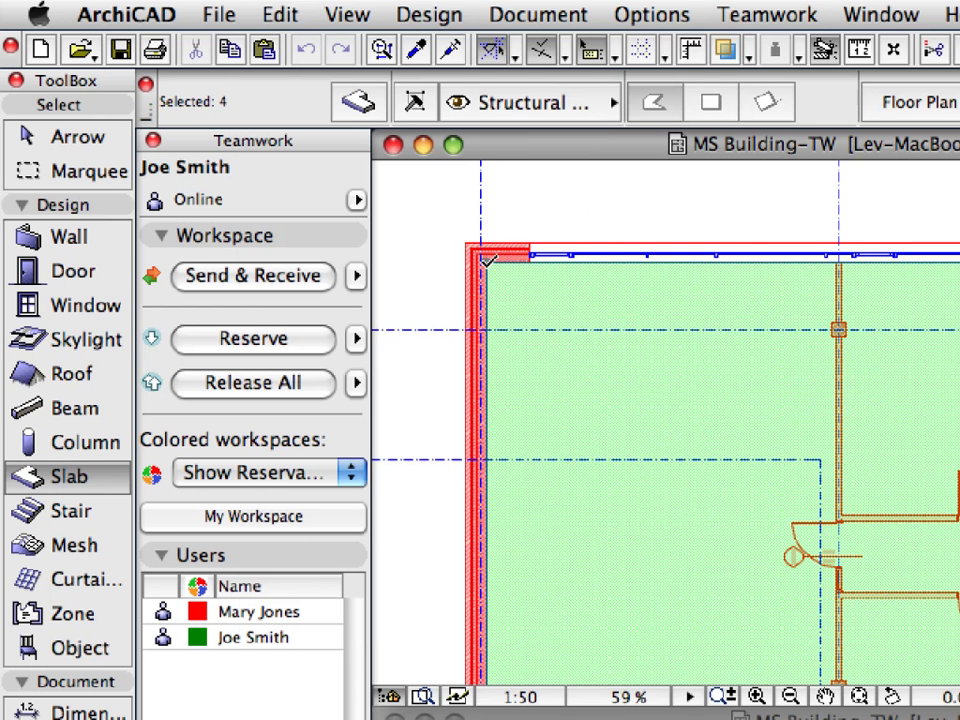
Step: Reserve the four selected slabs in the Teamwork palette and reactivate the second member's window
mouse_move(489, 272)
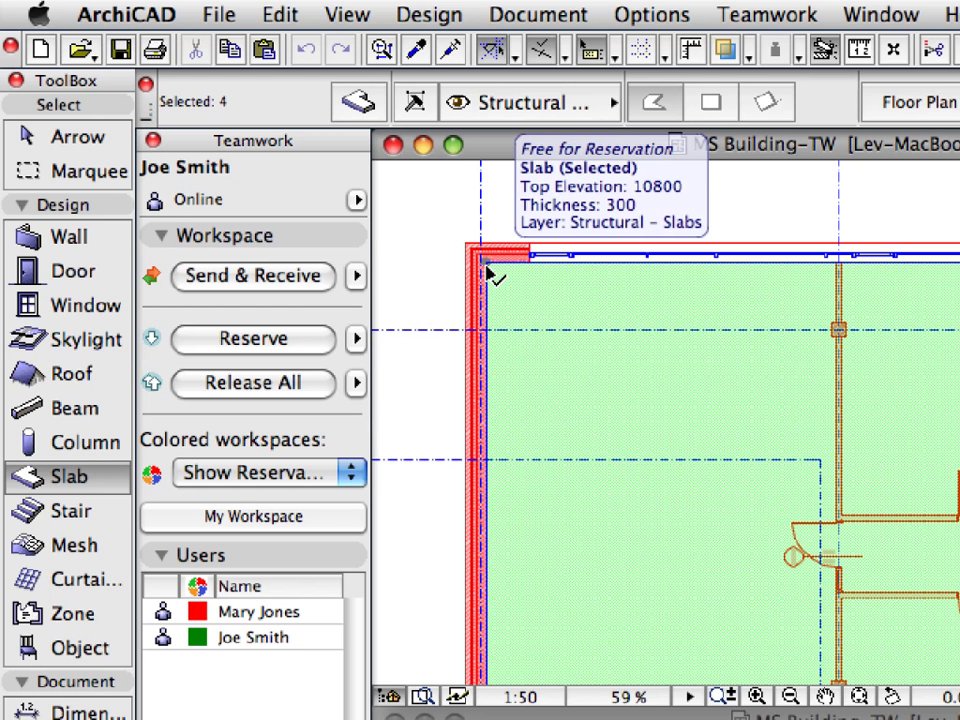
left_click(322, 342)
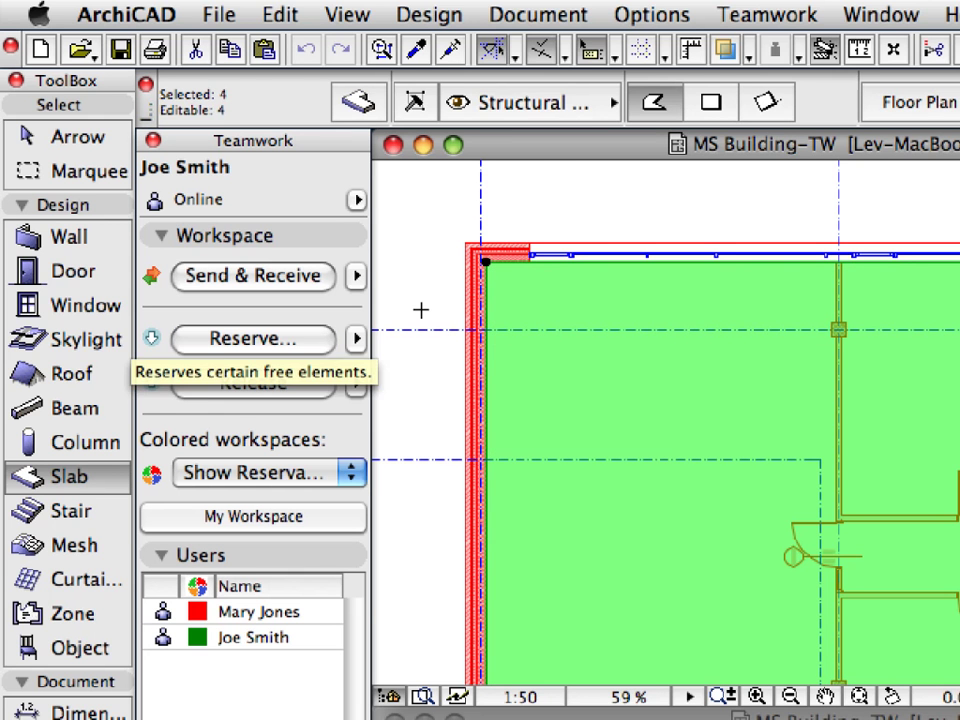
mouse_move(490, 272)
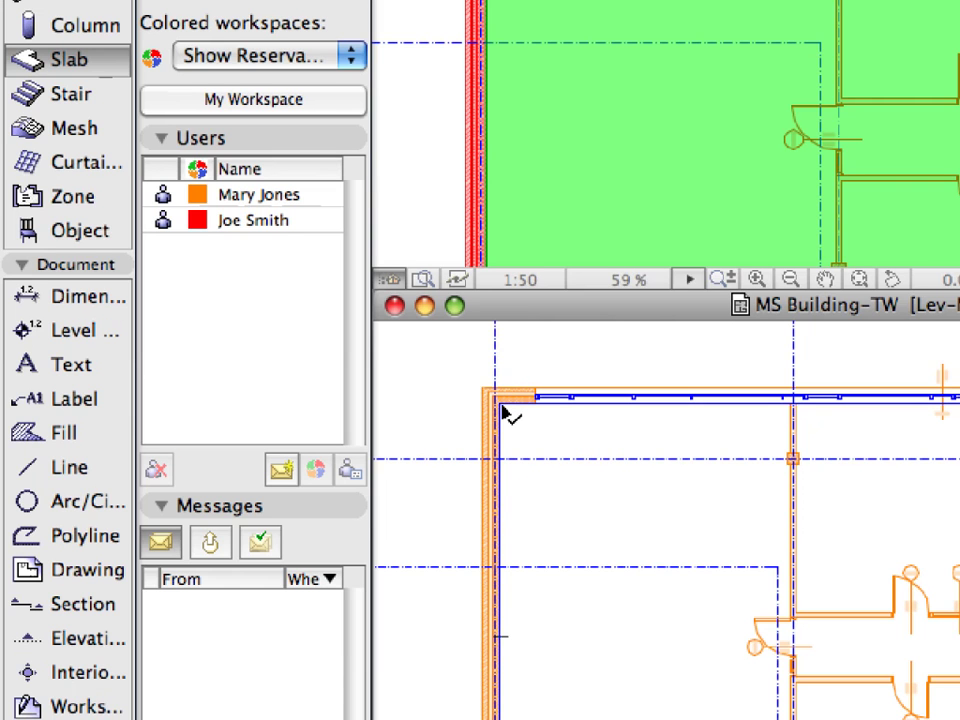
mouse_move(505, 408)
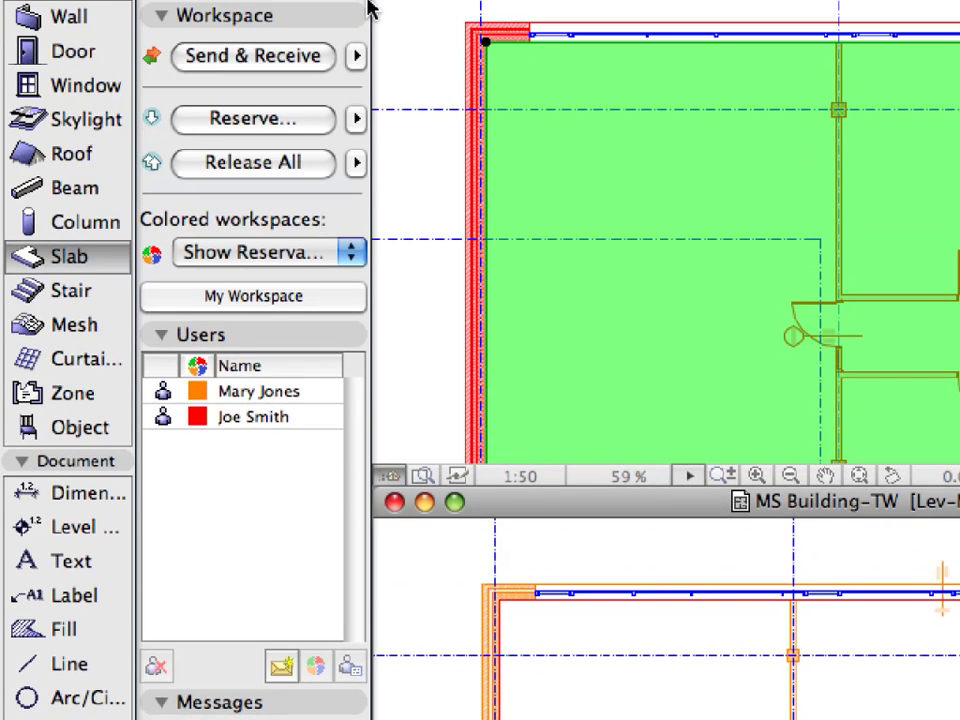
left_click(495, 0)
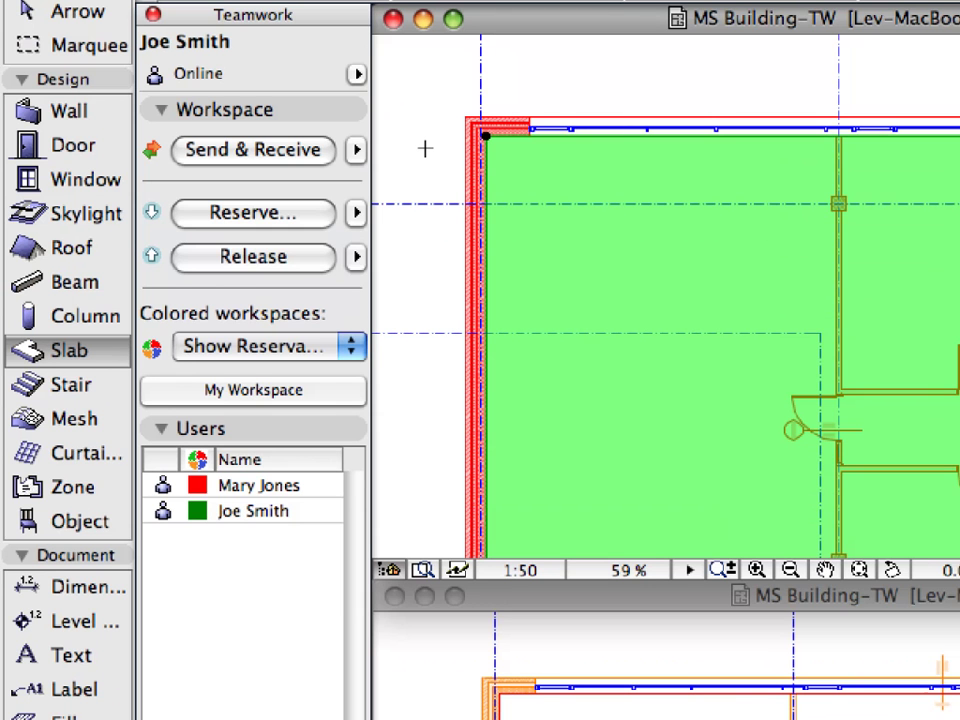
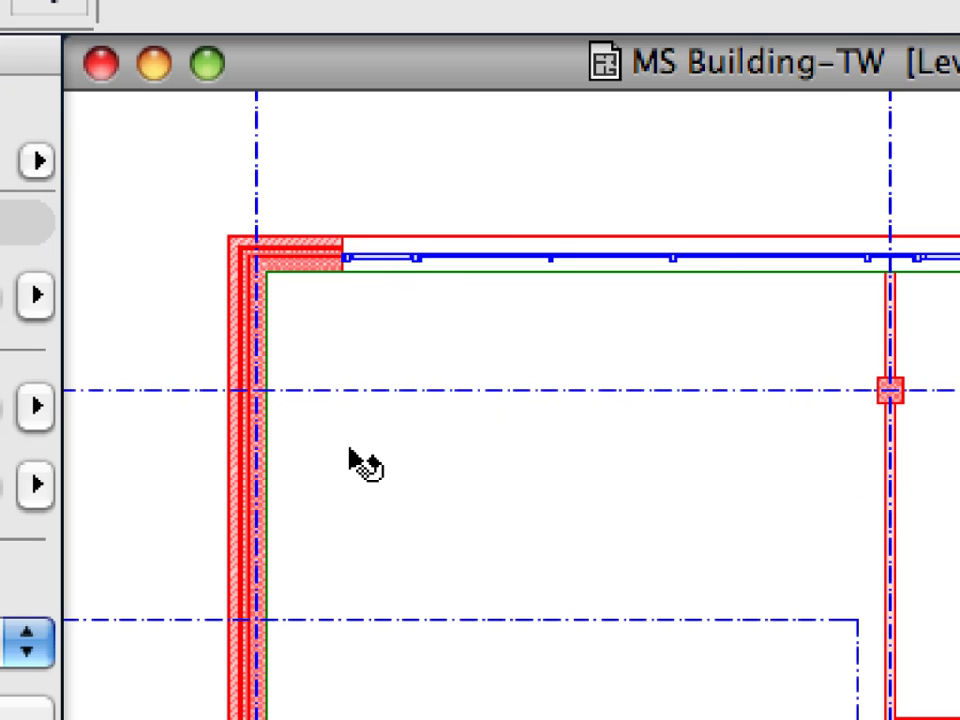
mouse_move(541, 309)
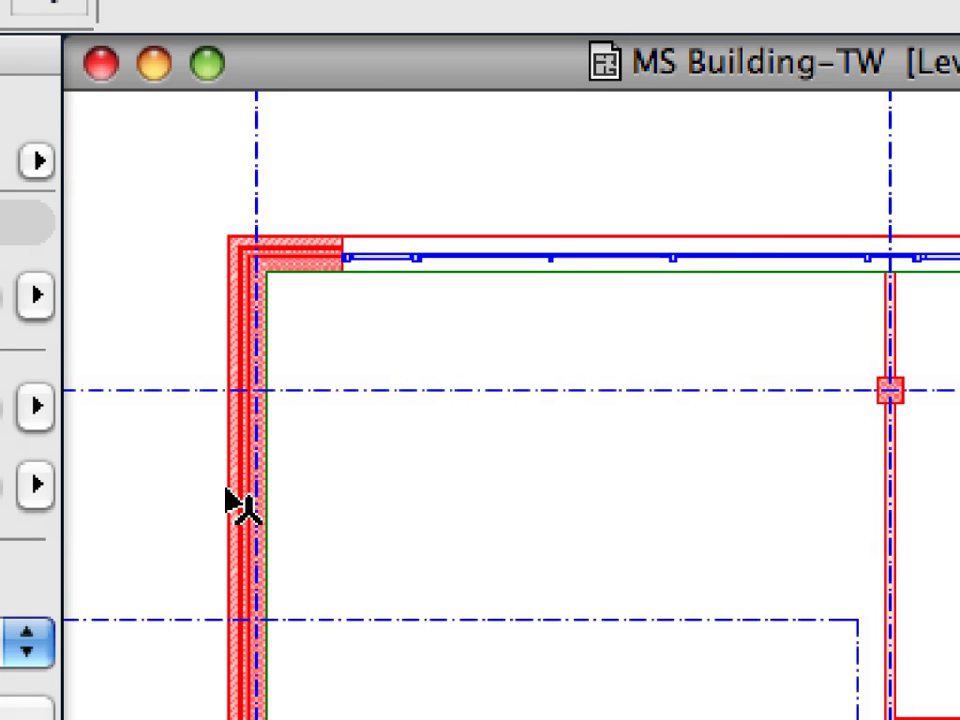
mouse_move(236, 505)
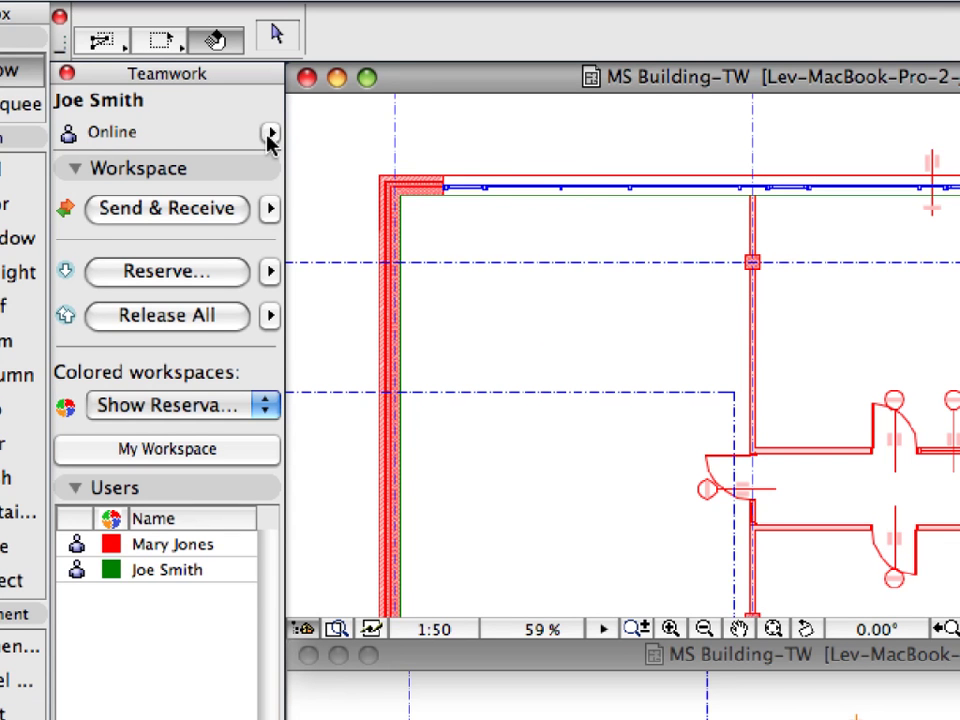
Step: Switch the current team member's Teamwork connection status to Work Offline
left_click(270, 136)
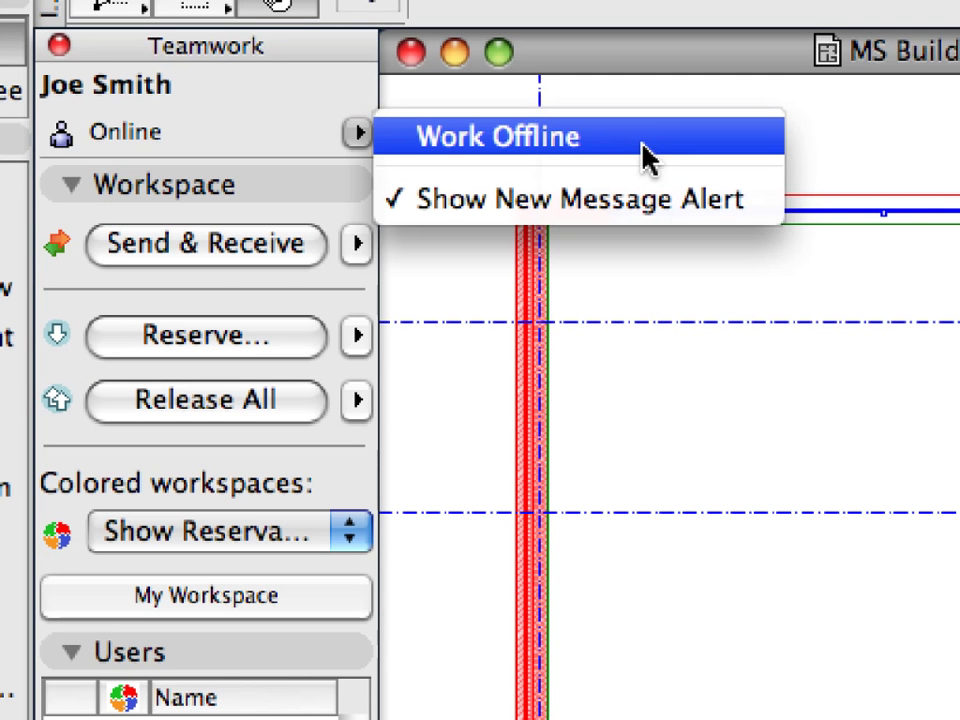
left_click(644, 148)
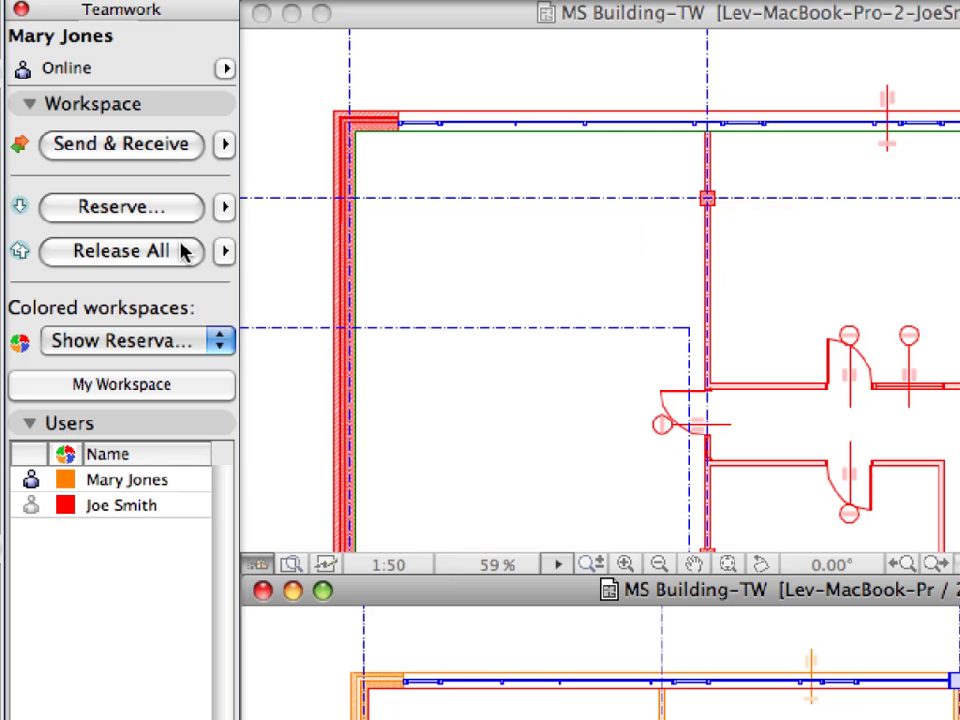
Step: Choose Release All in the Teamwork palette's Workspace section
left_click(184, 252)
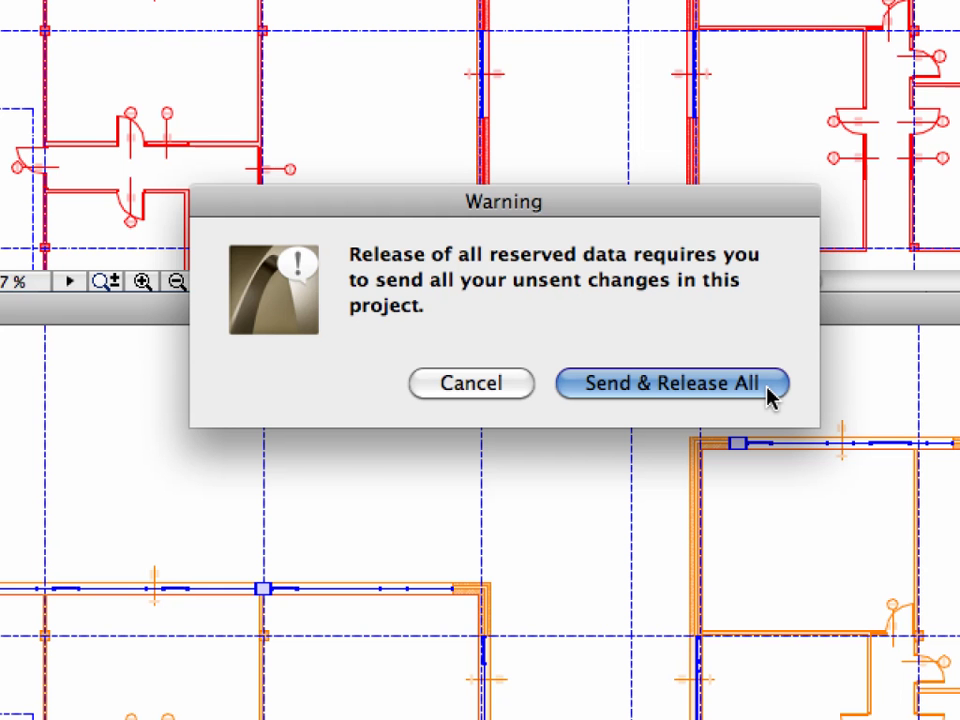
Step: Send unsent changes and release all reservations, leaving walls and columns Free for Reservation
left_click(770, 394)
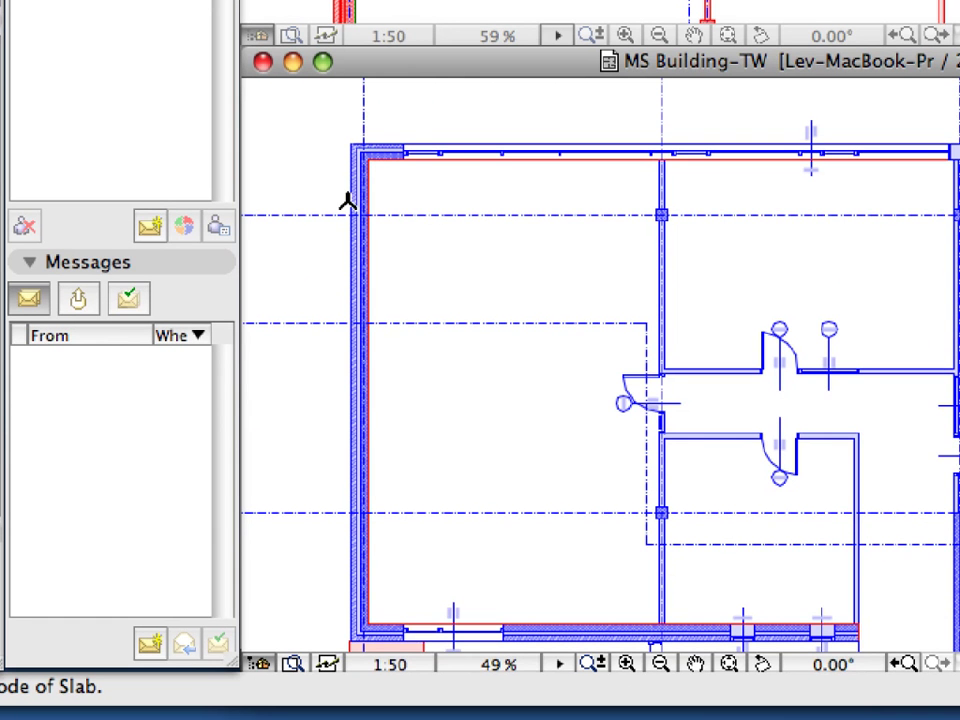
mouse_move(352, 267)
mouse_move(669, 226)
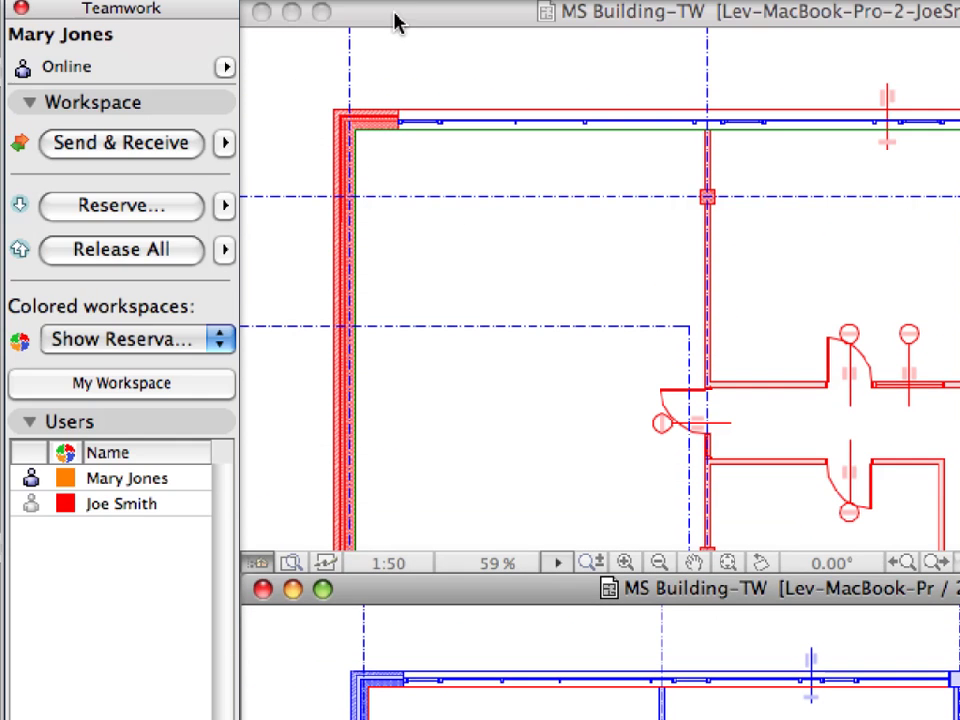
Step: Activate the upper plan and confirm its wall, column and D1 door still show reserved
left_click(410, 22)
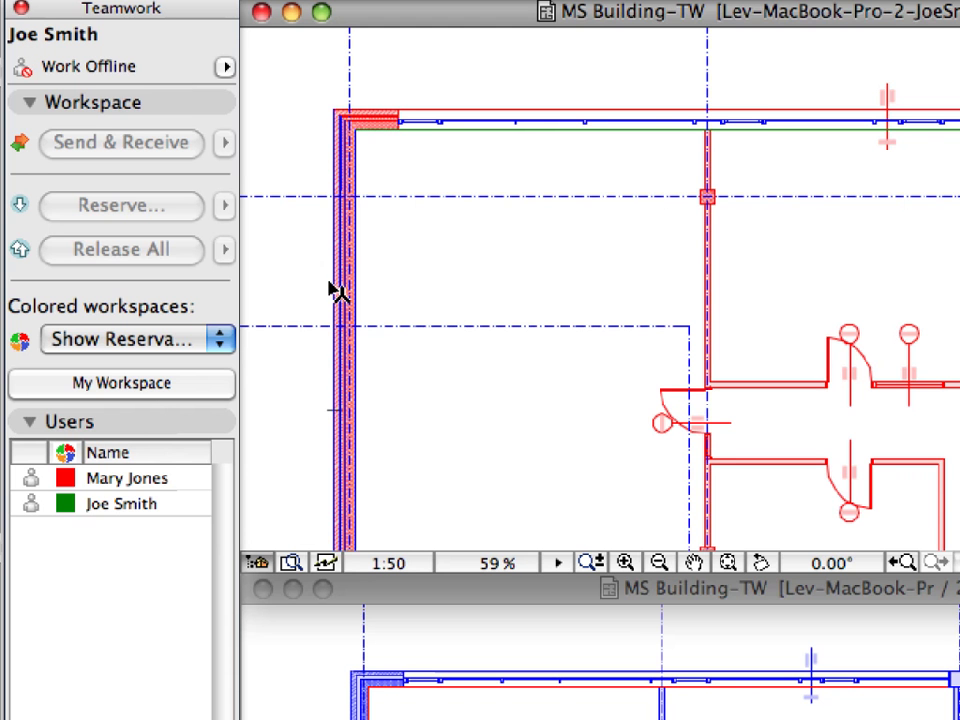
mouse_move(338, 290)
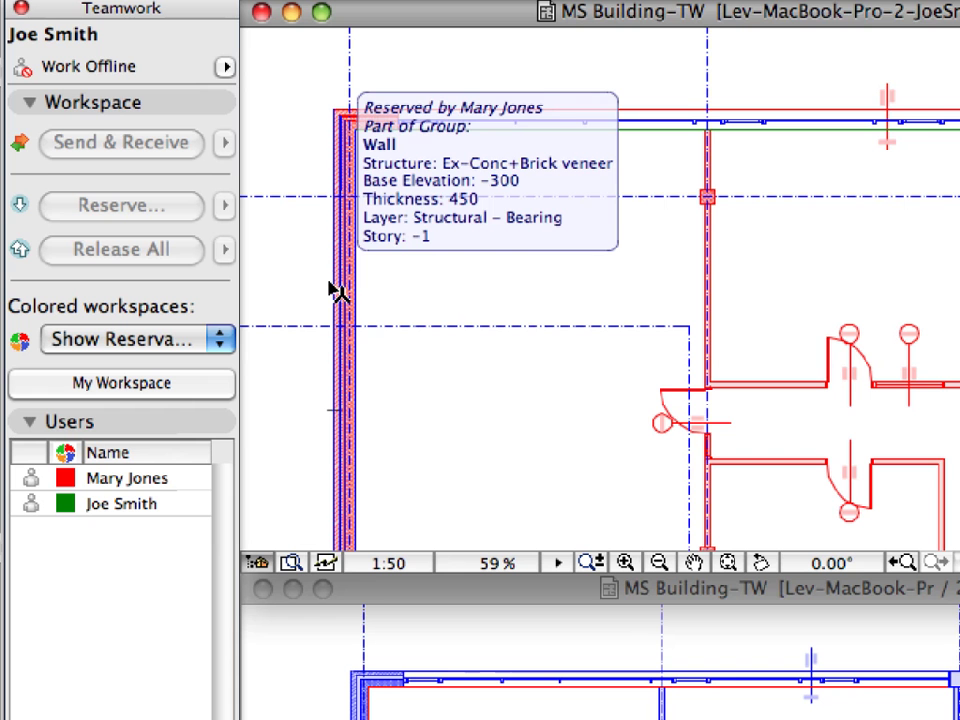
mouse_move(696, 207)
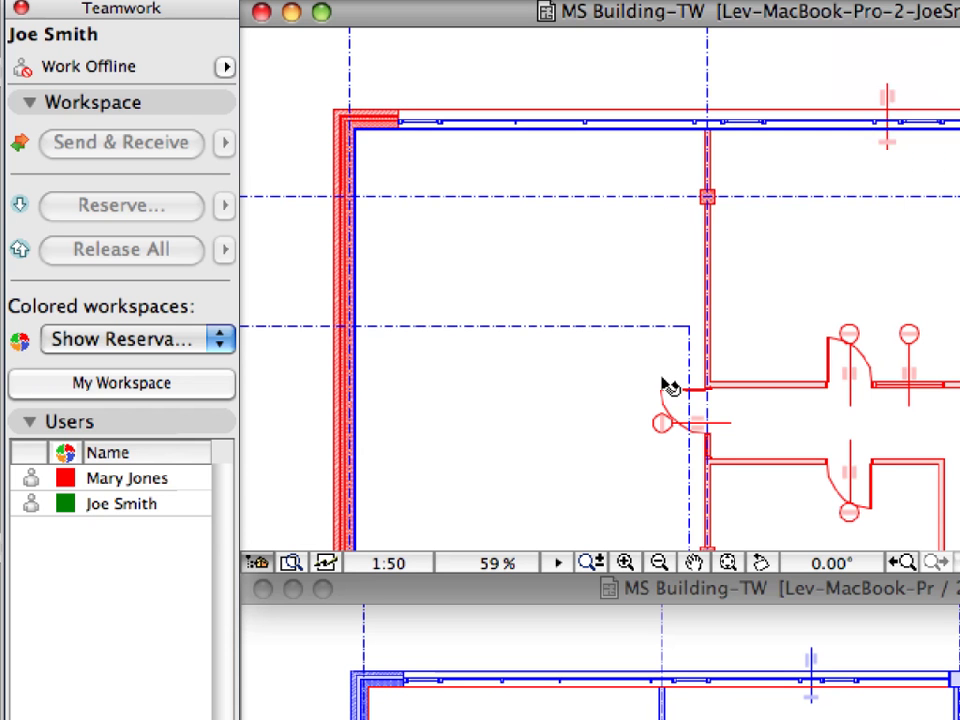
mouse_move(661, 391)
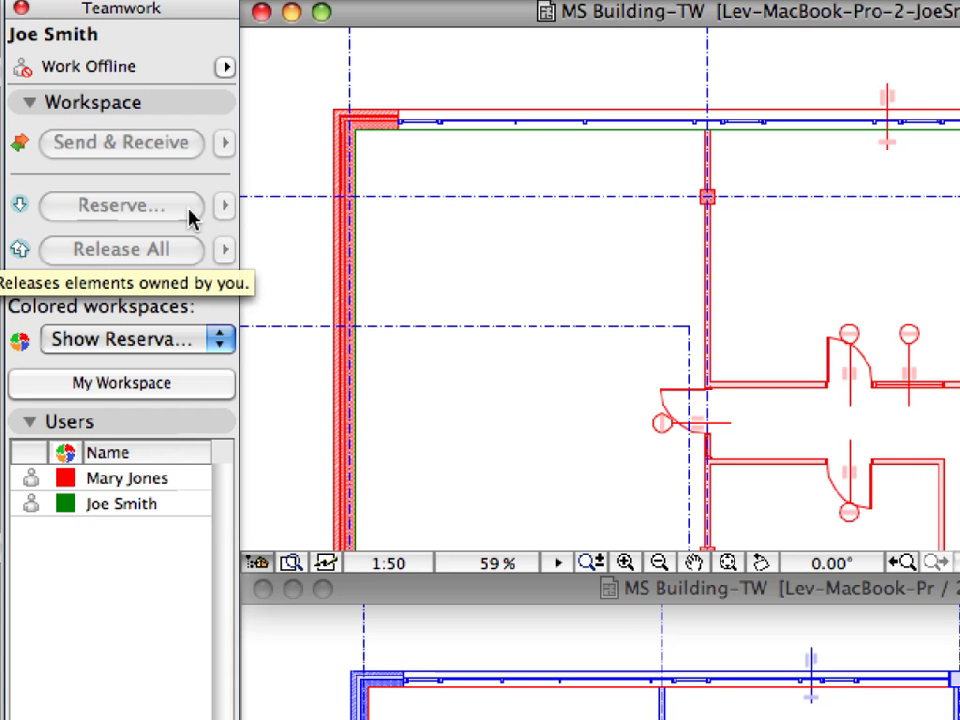
Step: Reconnect the offline session so the upper plan's walls, column and door show Free for Reservation
left_click(225, 70)
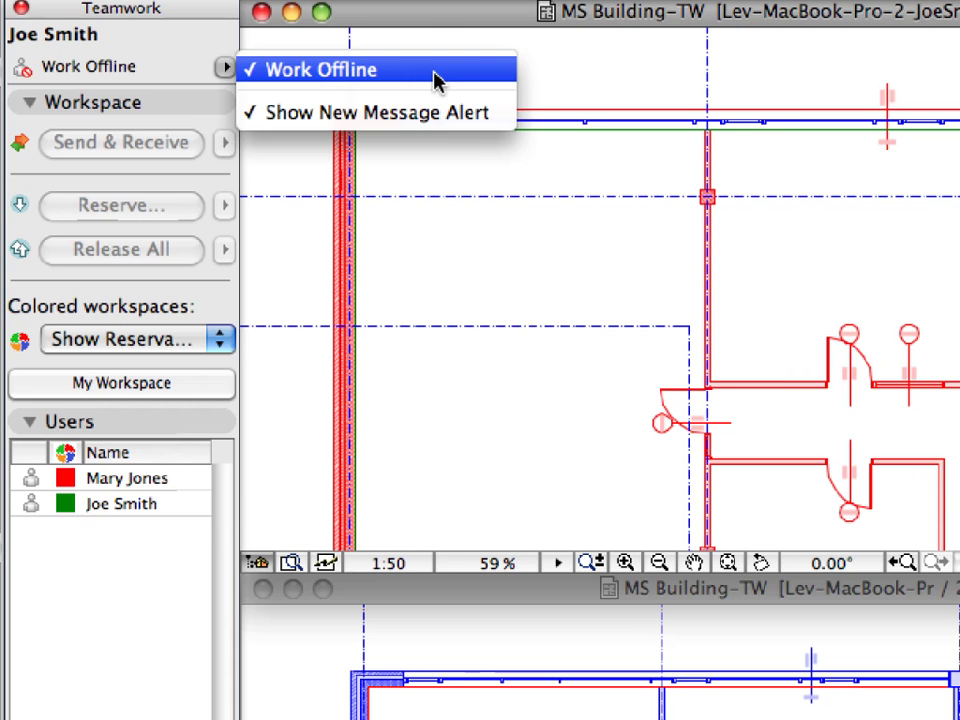
left_click(434, 79)
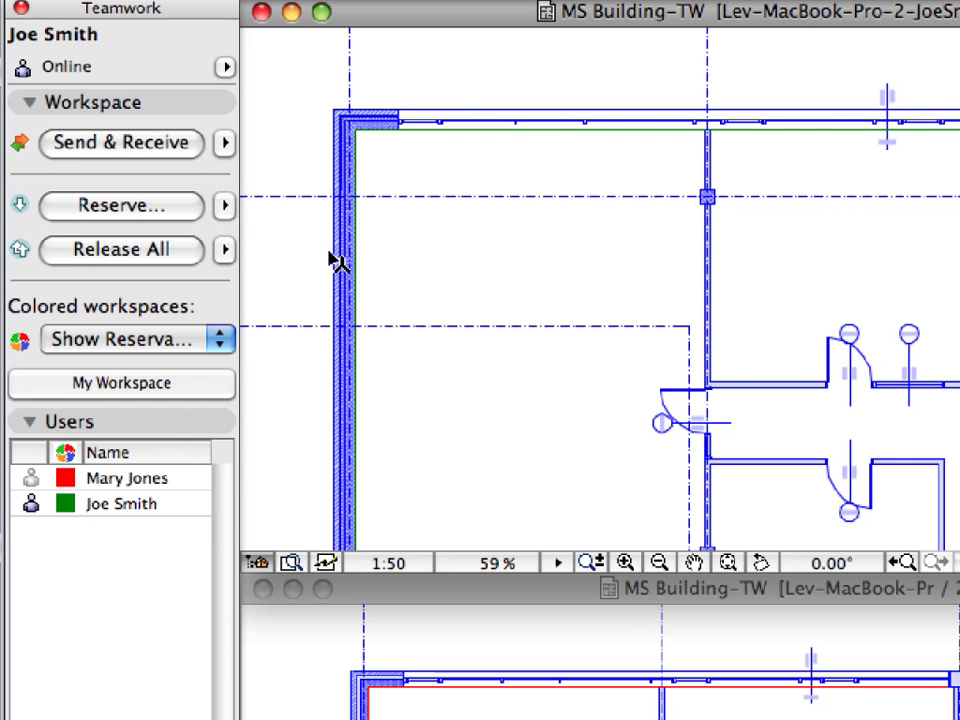
mouse_move(337, 262)
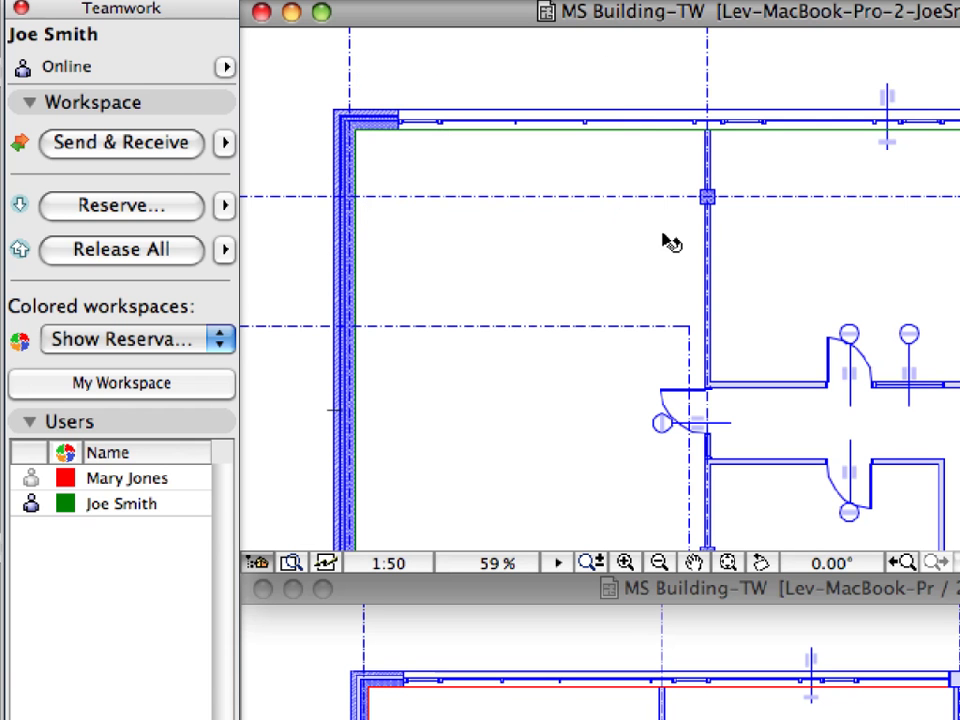
mouse_move(704, 213)
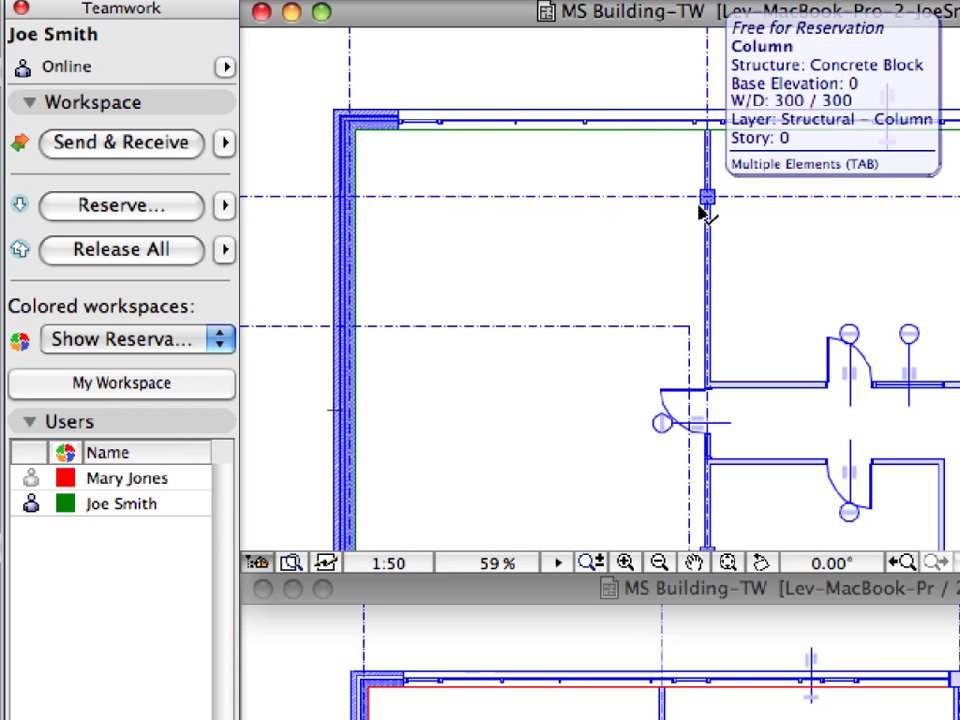